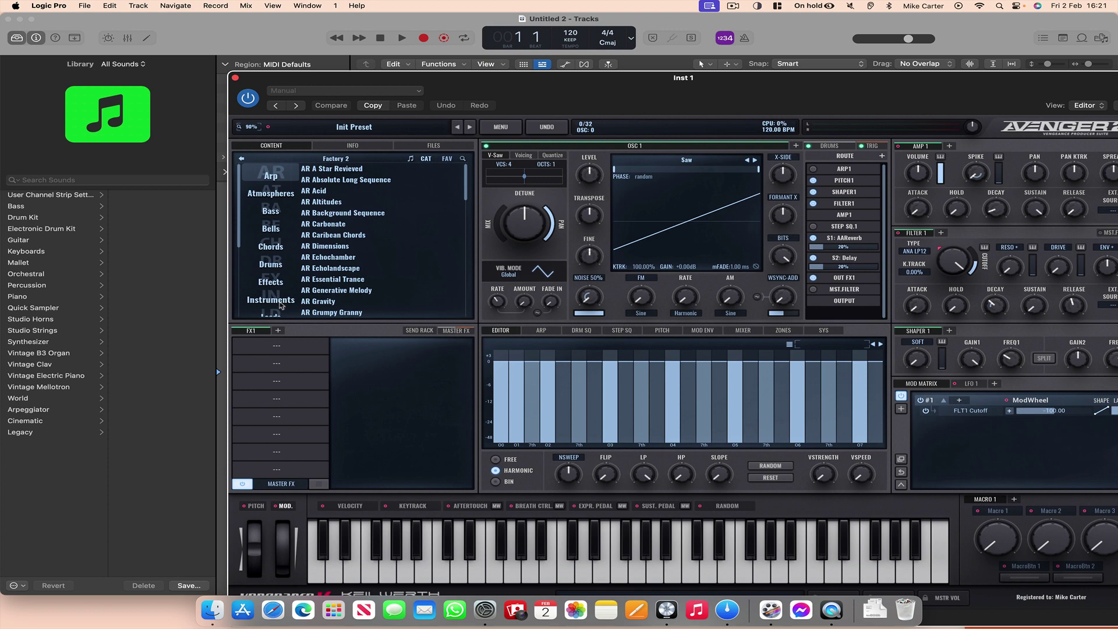
# Try the MA Steel Spectral preset from the Factory 2 Instruments category and load GT Comb Driven Nylon instead
pyautogui.click(271, 299)
pyautogui.click(350, 204)
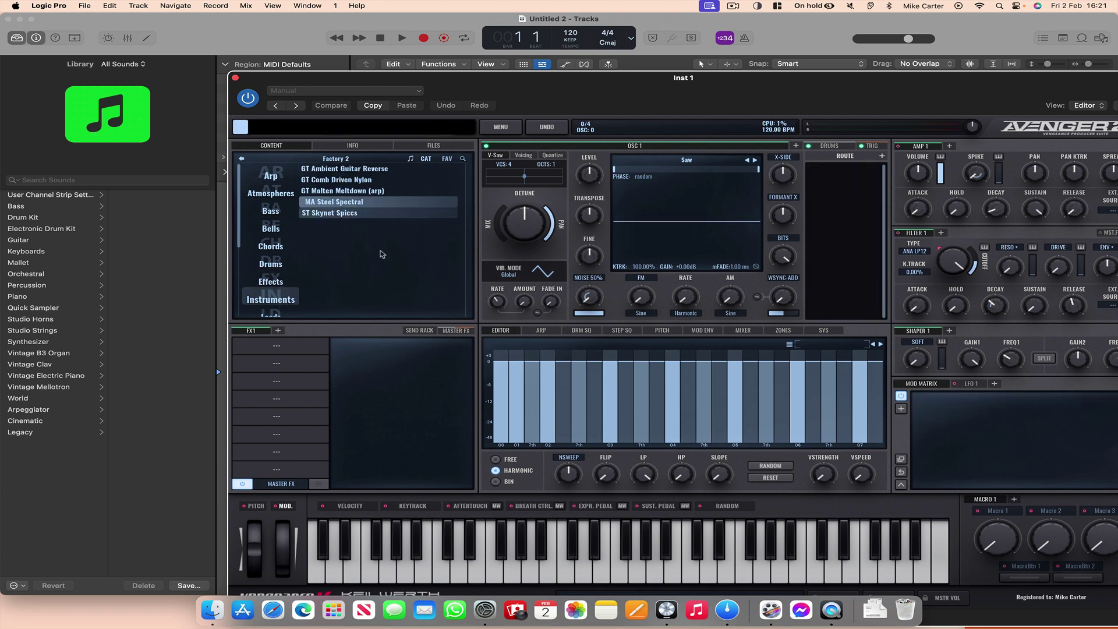
pyautogui.click(341, 179)
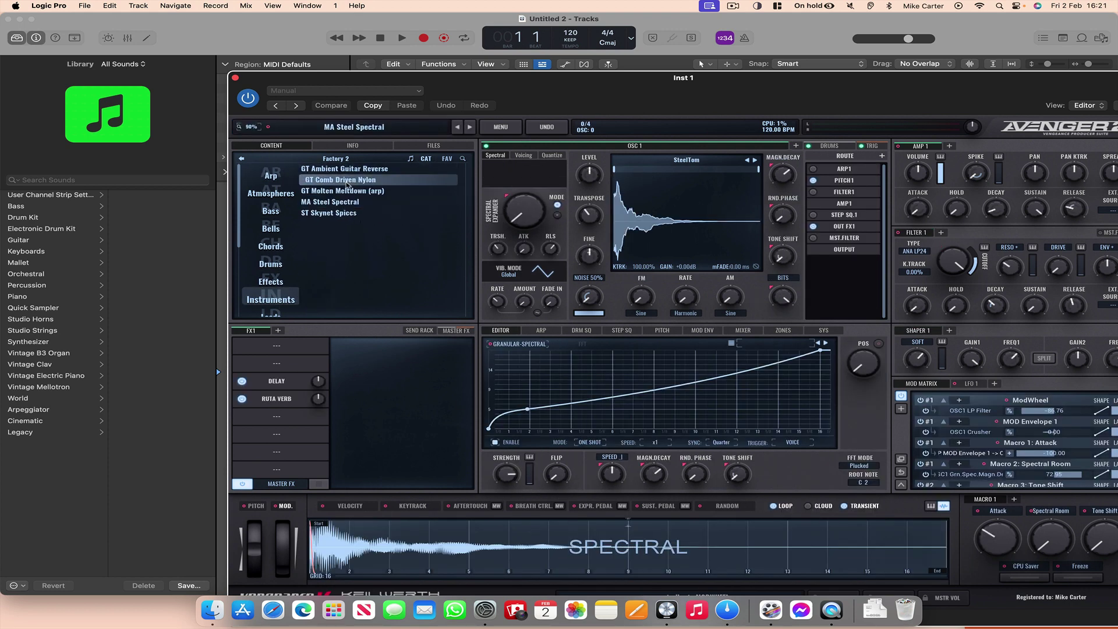
pyautogui.moveTo(587, 81); pyautogui.dragTo(559, 23)
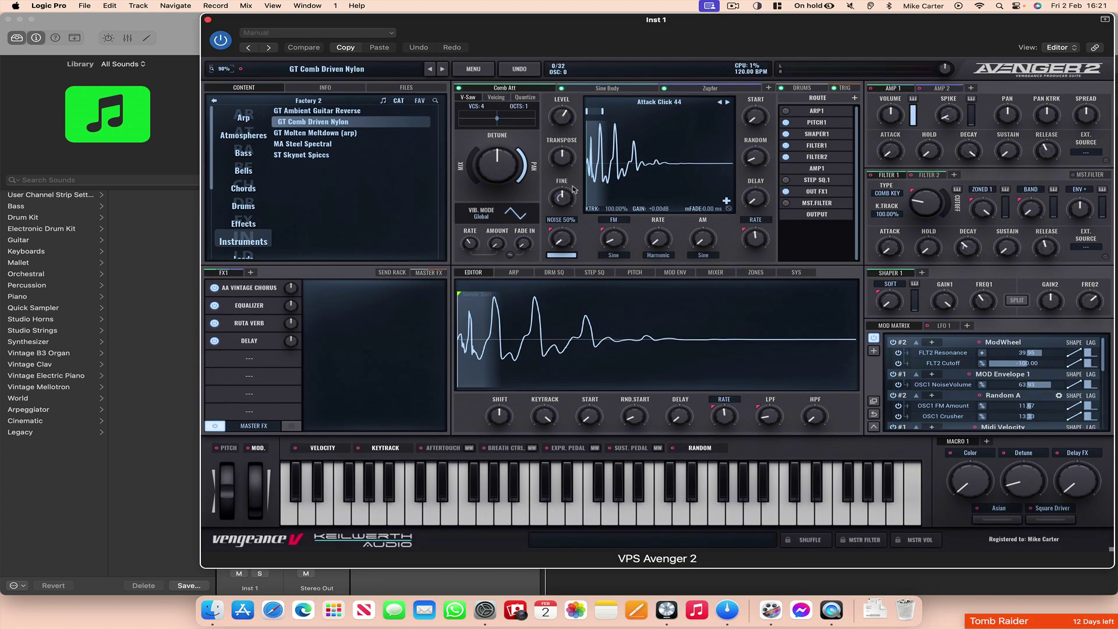
# Audition the GT Comb Driven Nylon preset on several notes of the synth's on-screen keyboard and close the plugin window
pyautogui.click(610, 495)
pyautogui.click(664, 509)
pyautogui.click(681, 513)
pyautogui.click(699, 512)
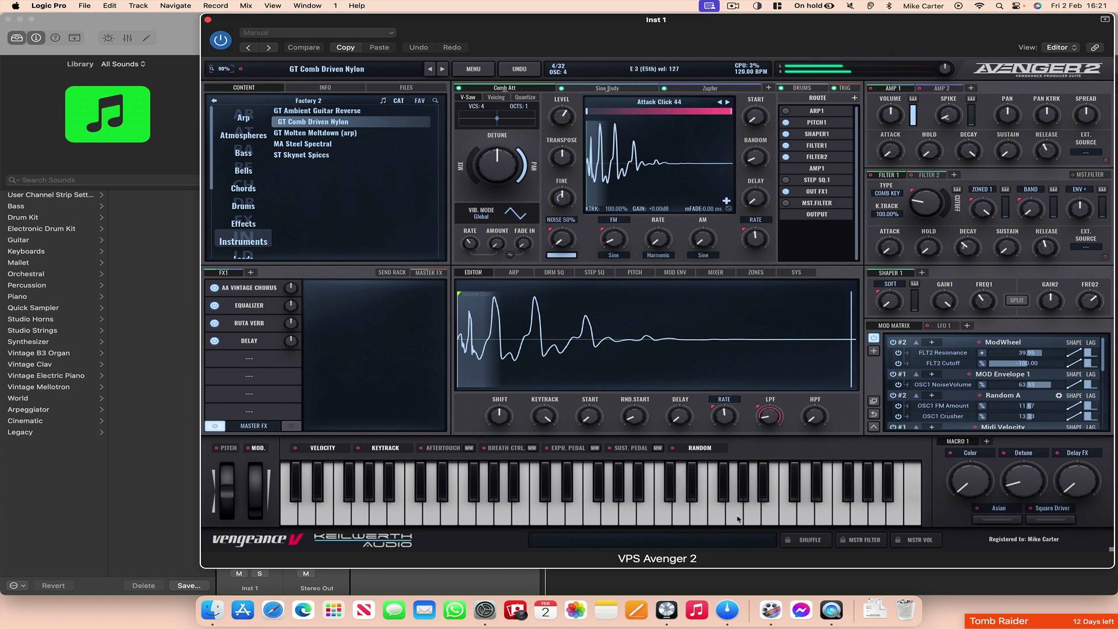
pyautogui.click(667, 519)
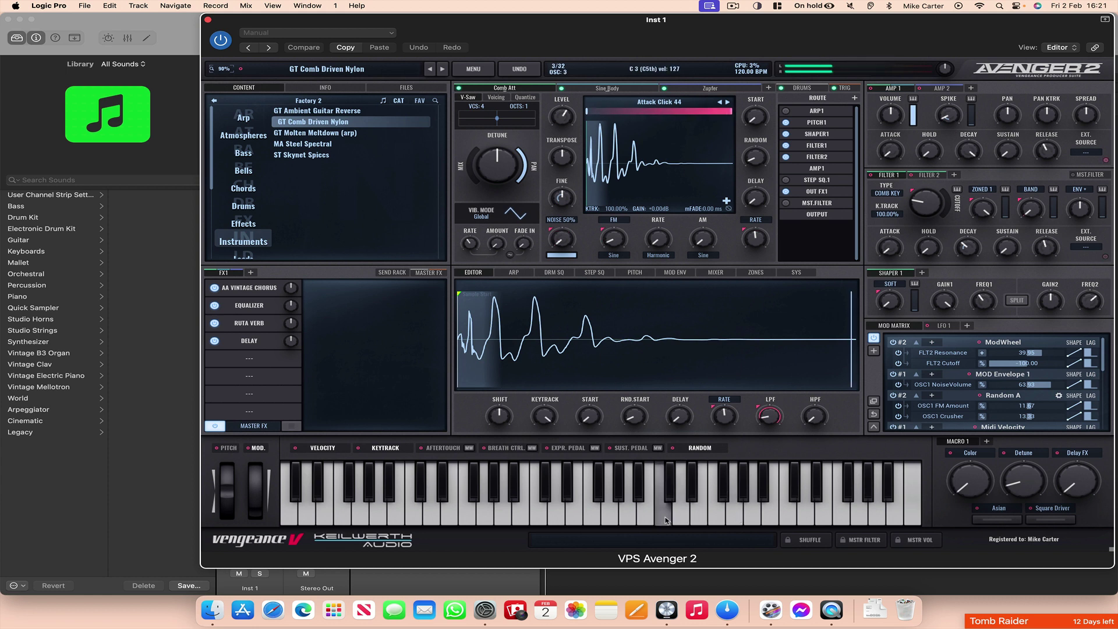
pyautogui.click(208, 21)
# Draw four consecutive one-bar MIDI regions on the Inst 1 track from bar 3 to bar 7 with the Pencil Tool
pyautogui.click(707, 67)
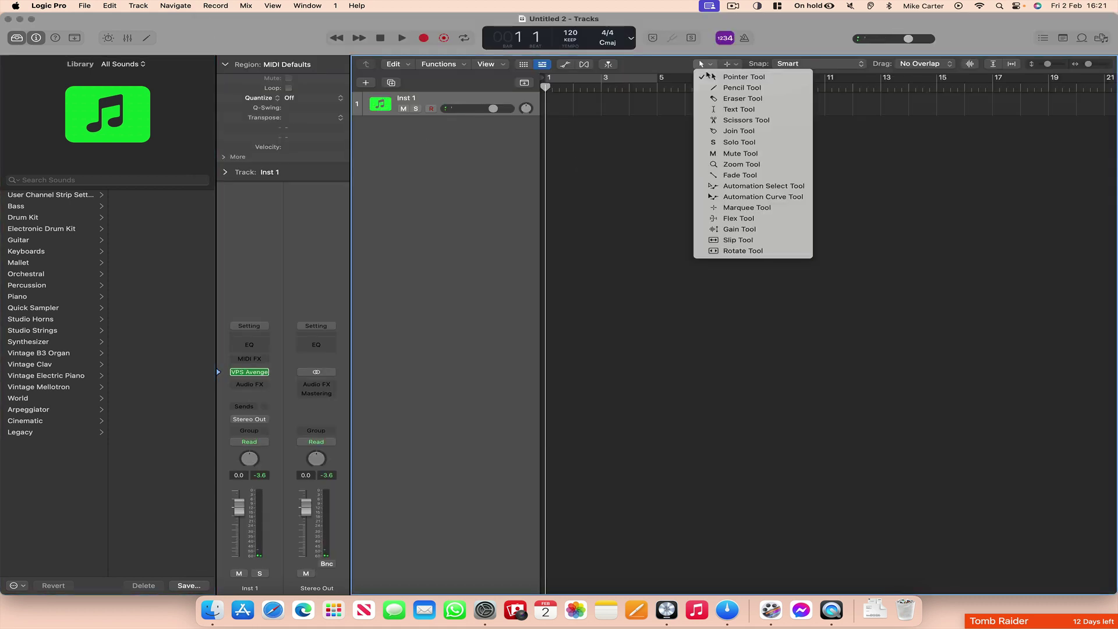
pyautogui.click(716, 87)
pyautogui.click(609, 106)
pyautogui.click(631, 114)
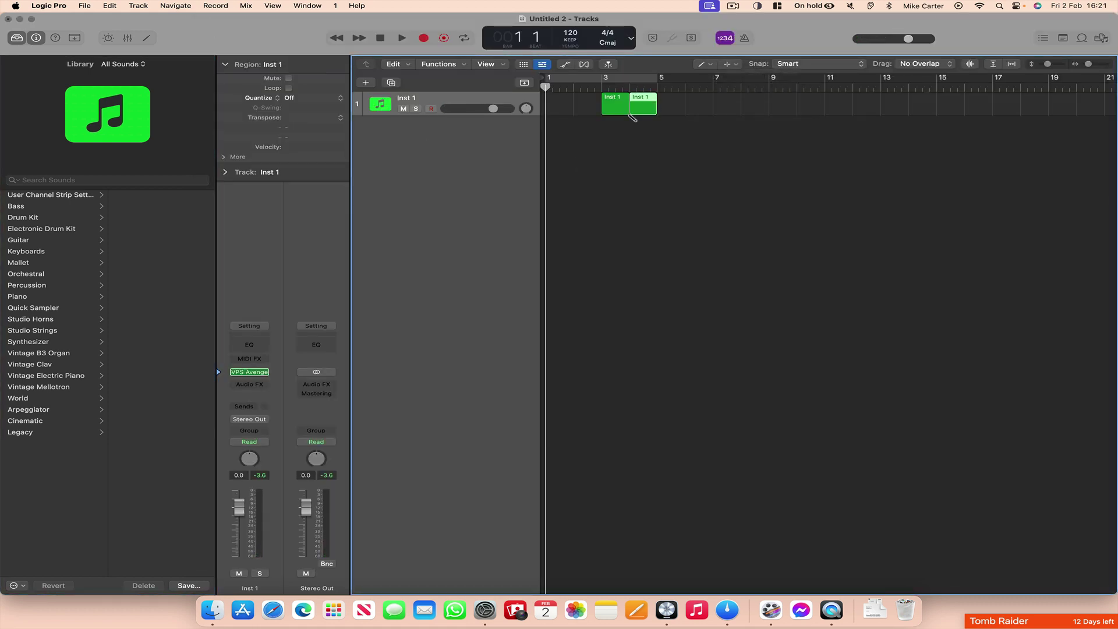
pyautogui.click(674, 111)
pyautogui.click(693, 111)
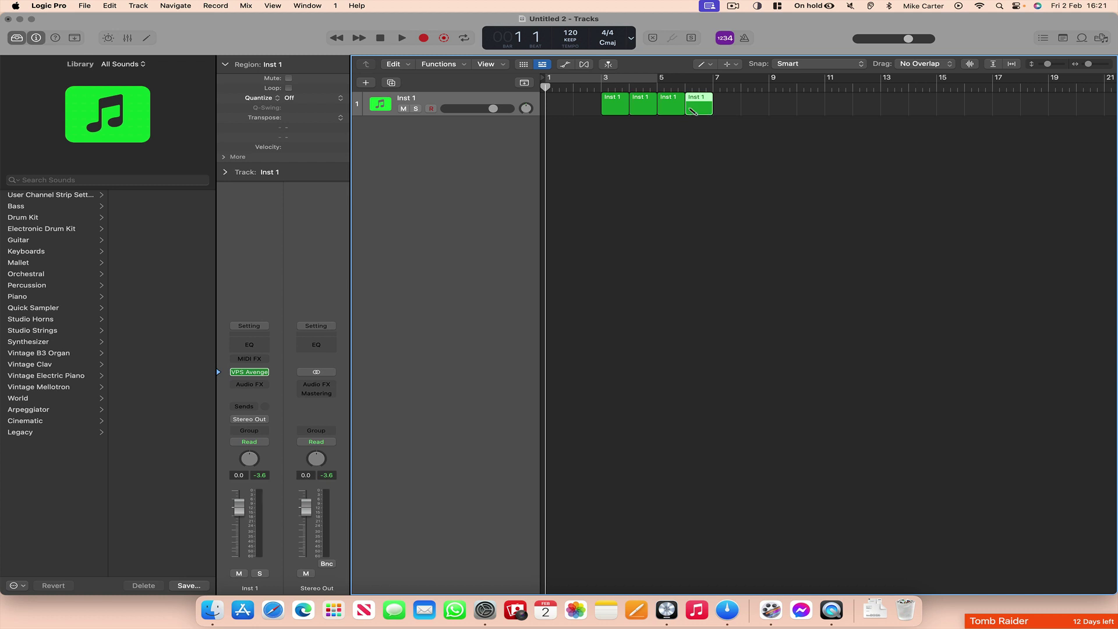
# Switch back to the Pointer Tool, open the bar 3 region in the Piano Roll and enlarge the editor
pyautogui.click(704, 65)
pyautogui.click(628, 87)
pyautogui.doubleClick(611, 102)
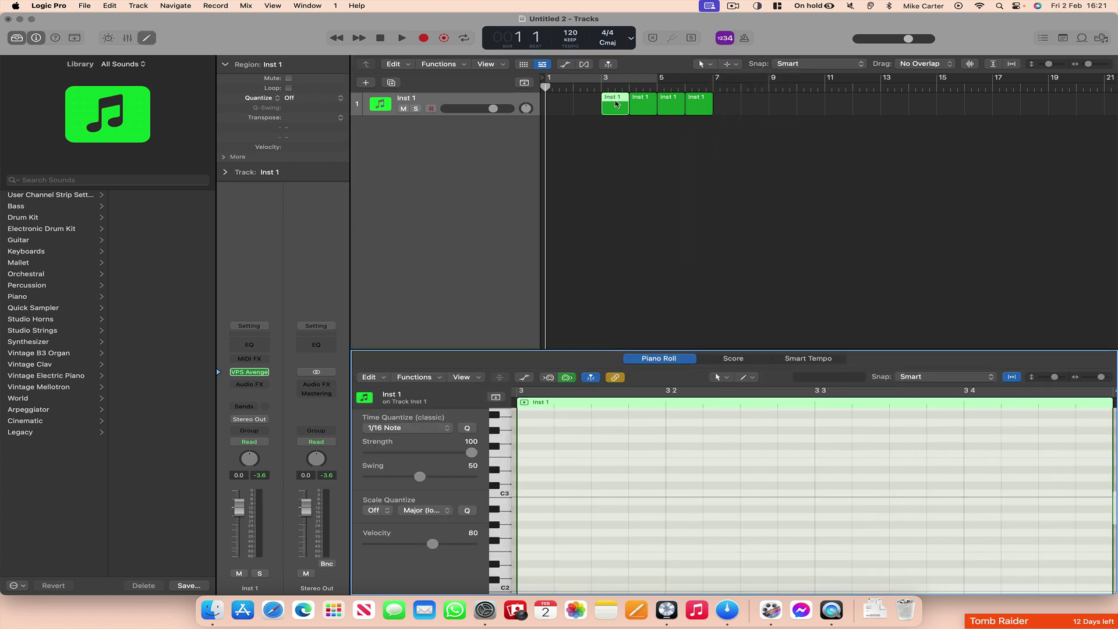
pyautogui.moveTo(626, 350); pyautogui.dragTo(618, 205)
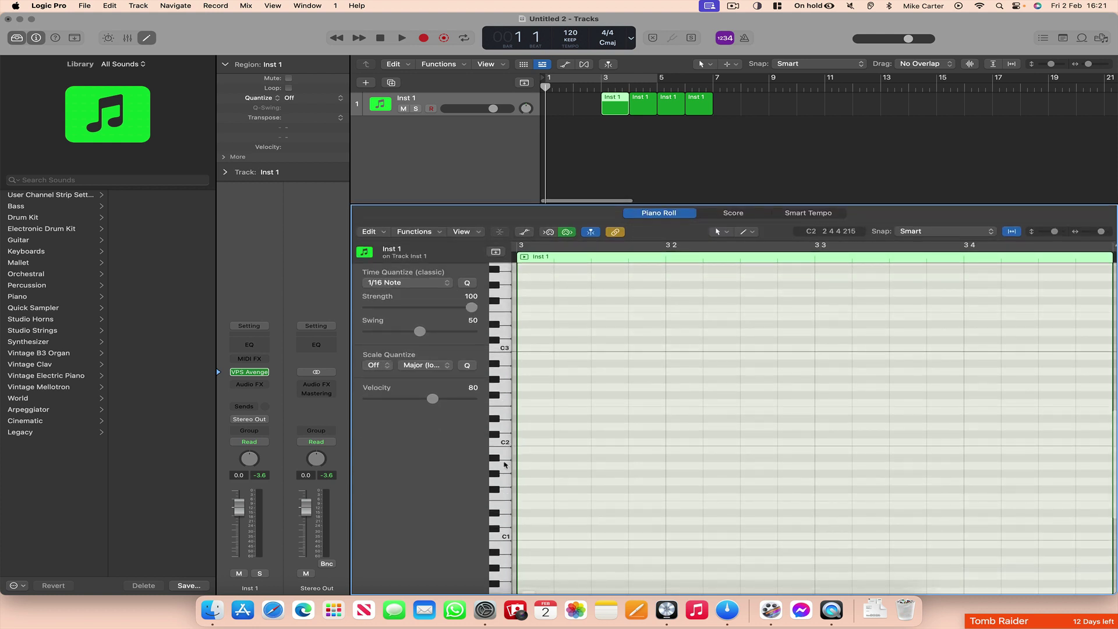
# Draw the sixteenth notes C3, G2, A2, E2, G2, D2, E2 and C2 across the first two beats of bar 3 and play them back
pyautogui.click(718, 233)
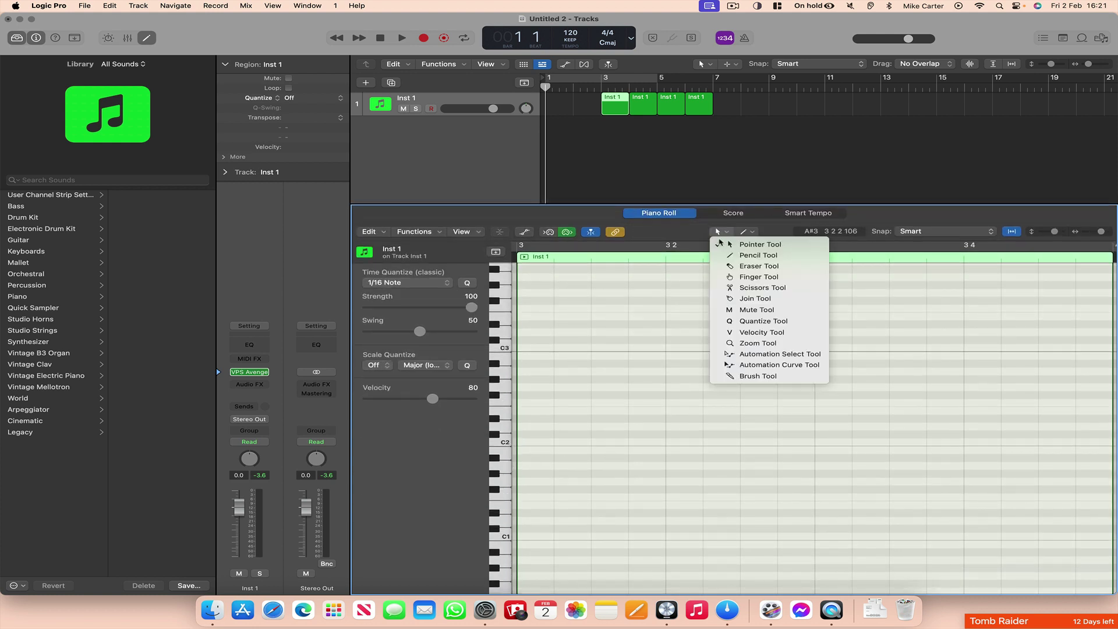
pyautogui.click(722, 256)
pyautogui.click(528, 348)
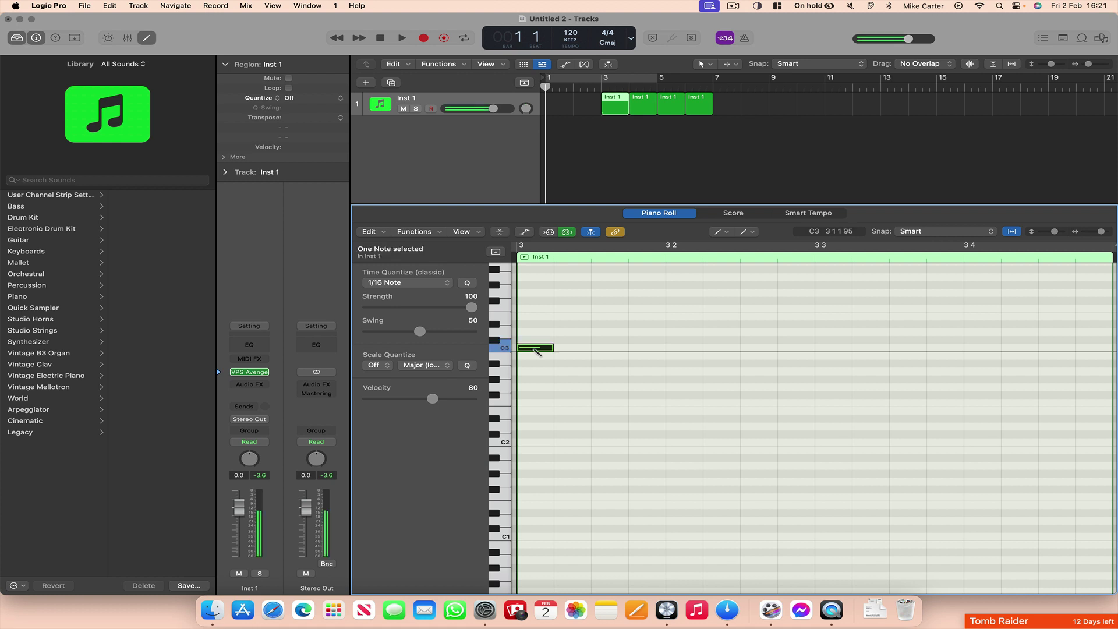
pyautogui.click(586, 387)
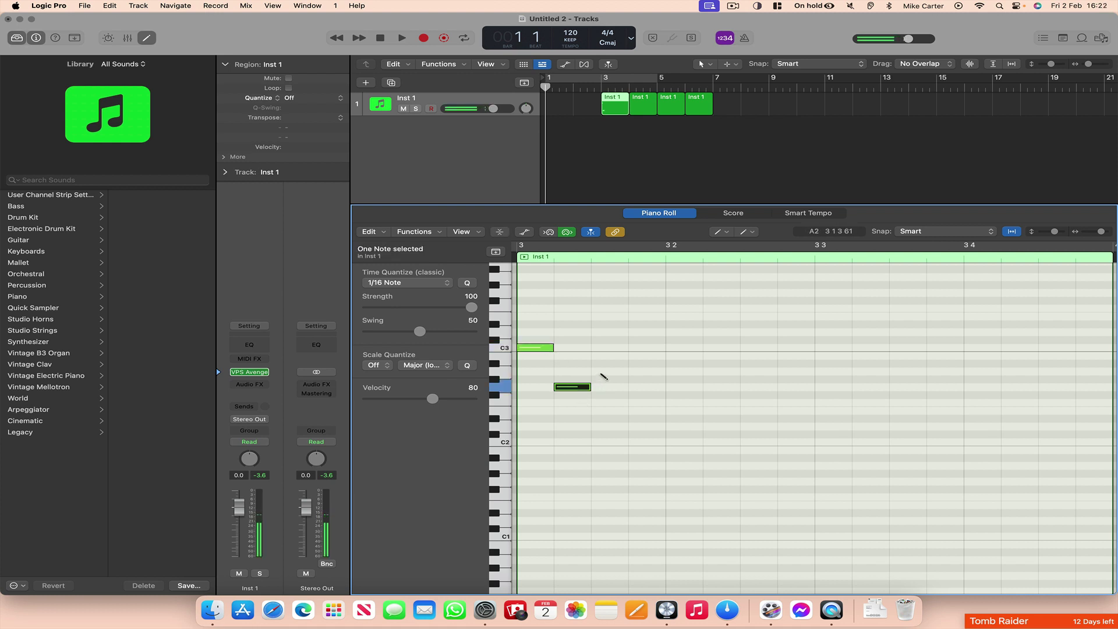
pyautogui.click(603, 372)
pyautogui.click(631, 411)
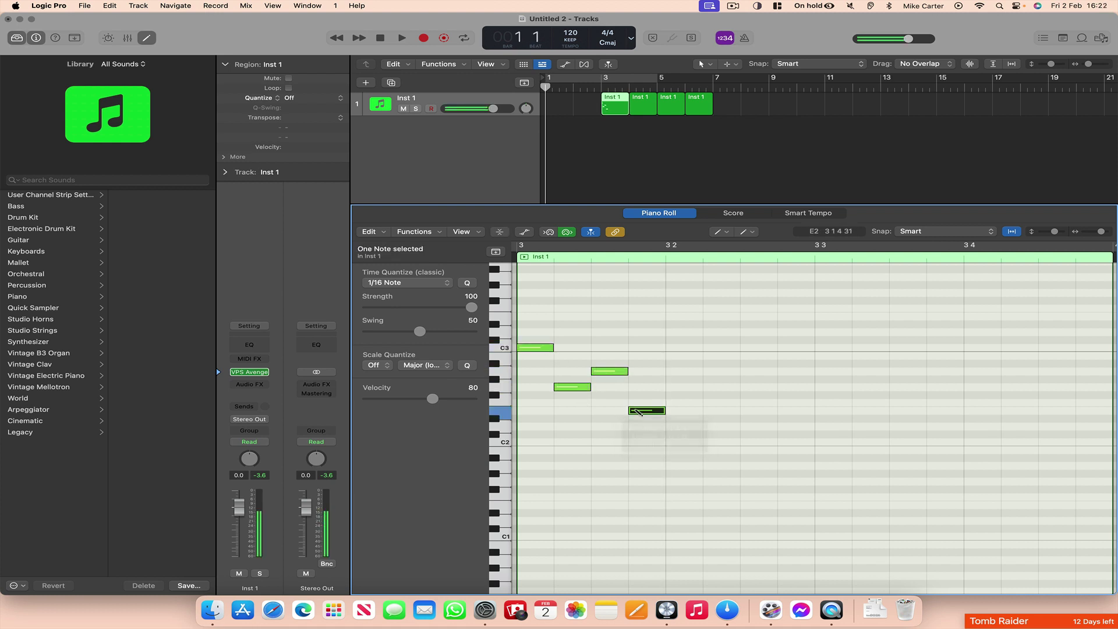
pyautogui.click(671, 387)
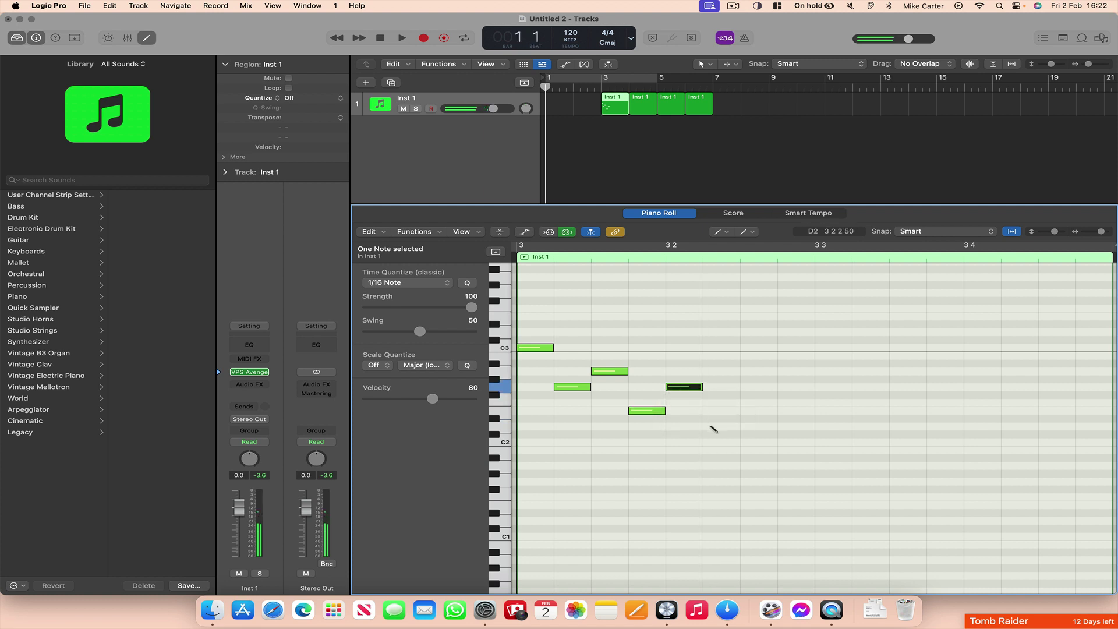
pyautogui.click(714, 427)
pyautogui.click(748, 412)
pyautogui.click(792, 442)
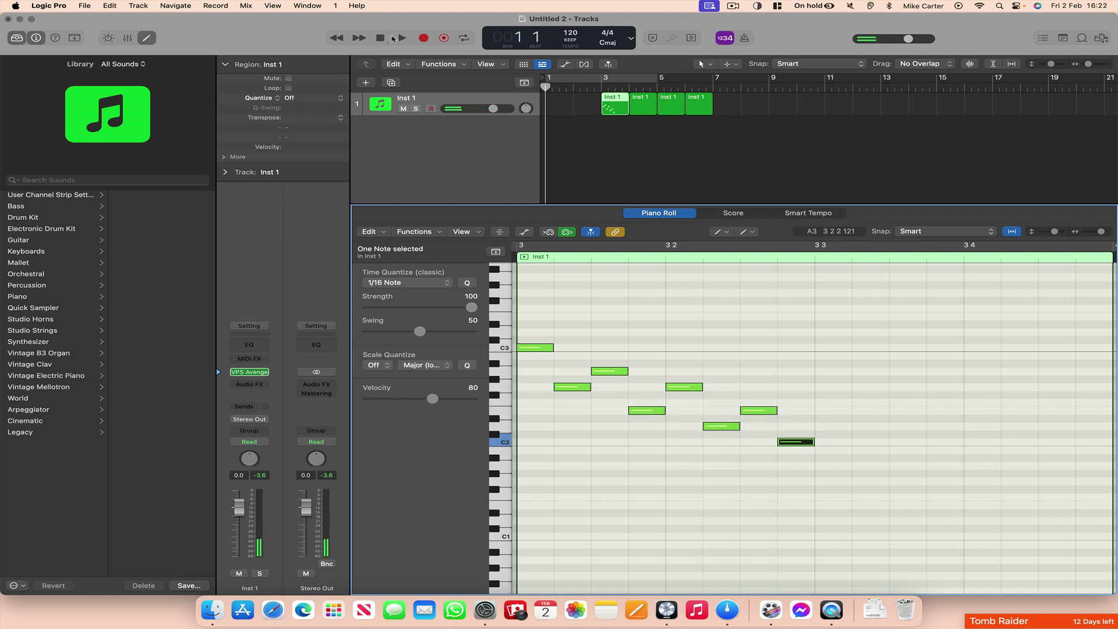
pyautogui.click(401, 38)
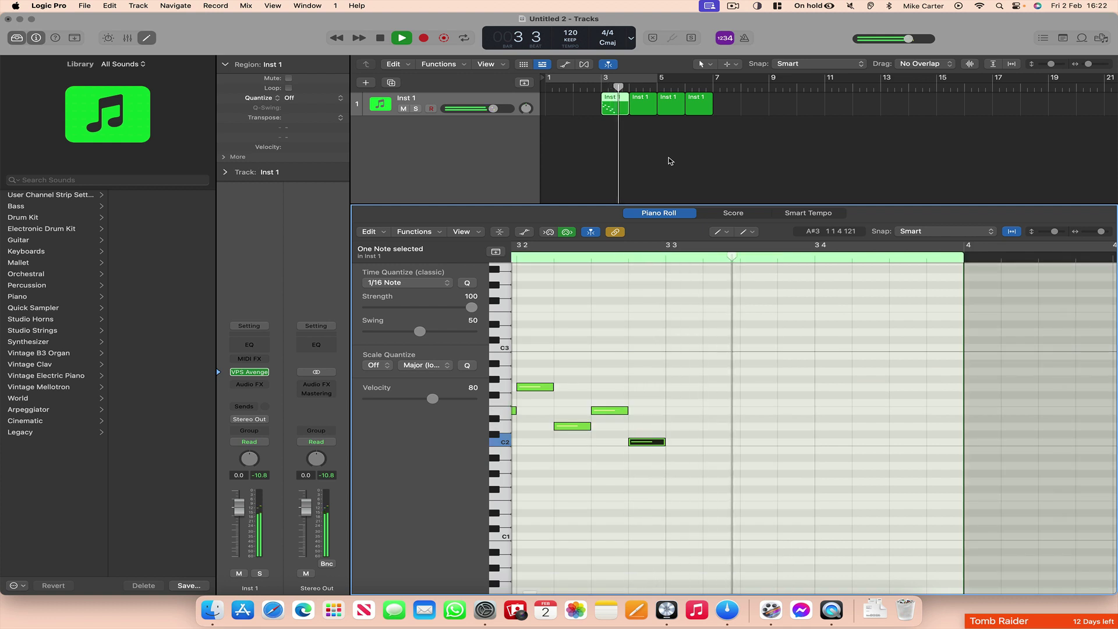
pyautogui.press('space')
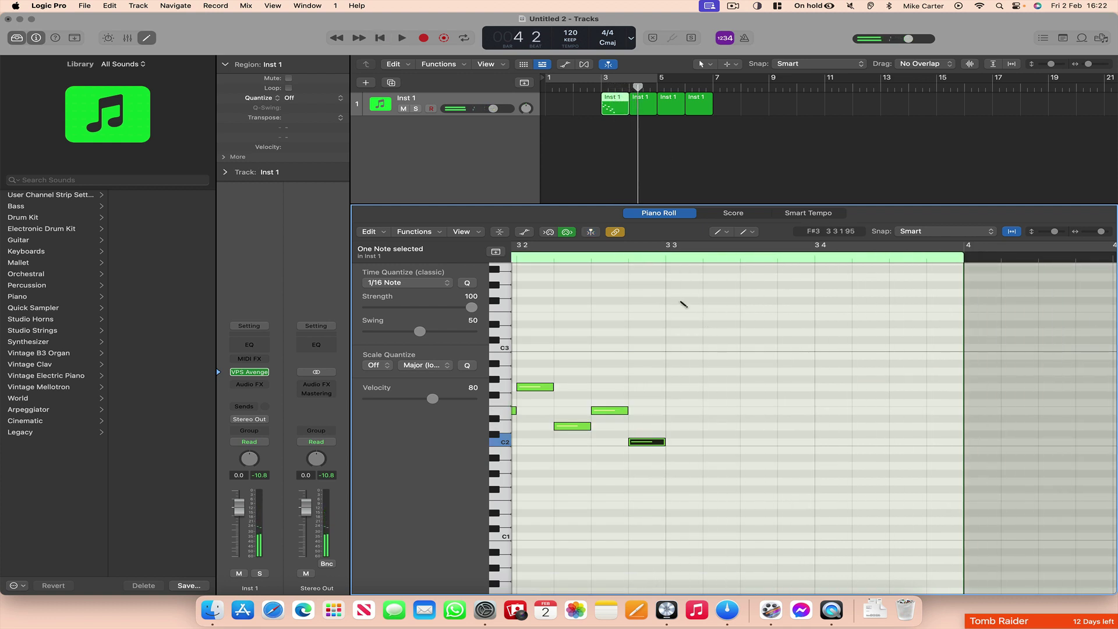
# Draw the sixteenth notes C3, D3, E3, G3, C4, G3, E3 and C3 across beats 3 and 4 and play back the bar
pyautogui.click(674, 348)
pyautogui.click(710, 332)
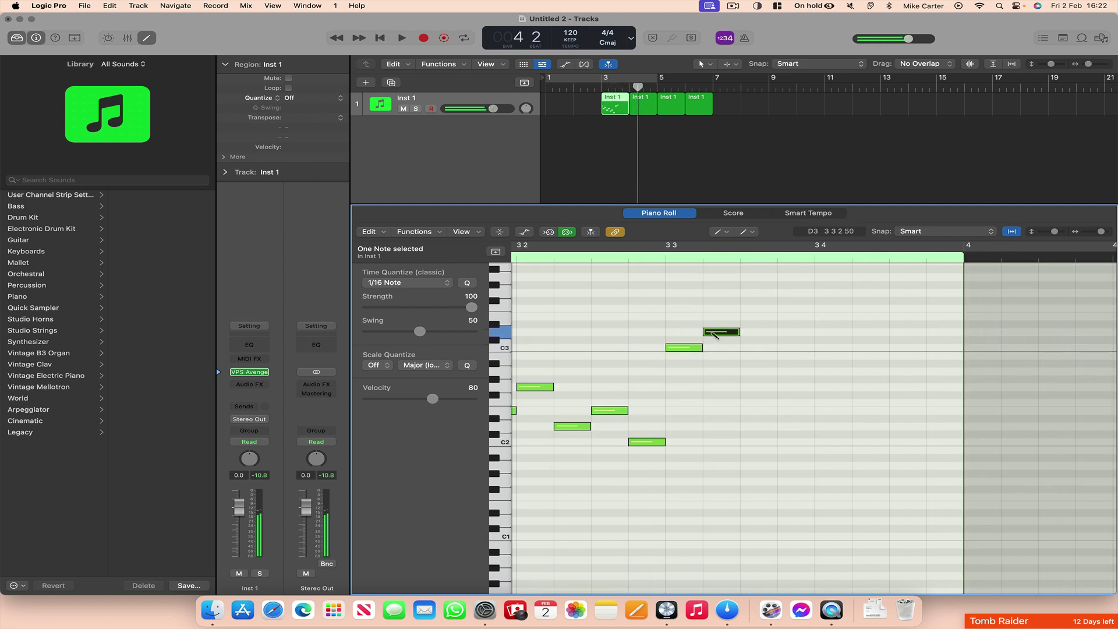
pyautogui.click(748, 317)
pyautogui.click(786, 293)
pyautogui.scroll(3, 824, 305)
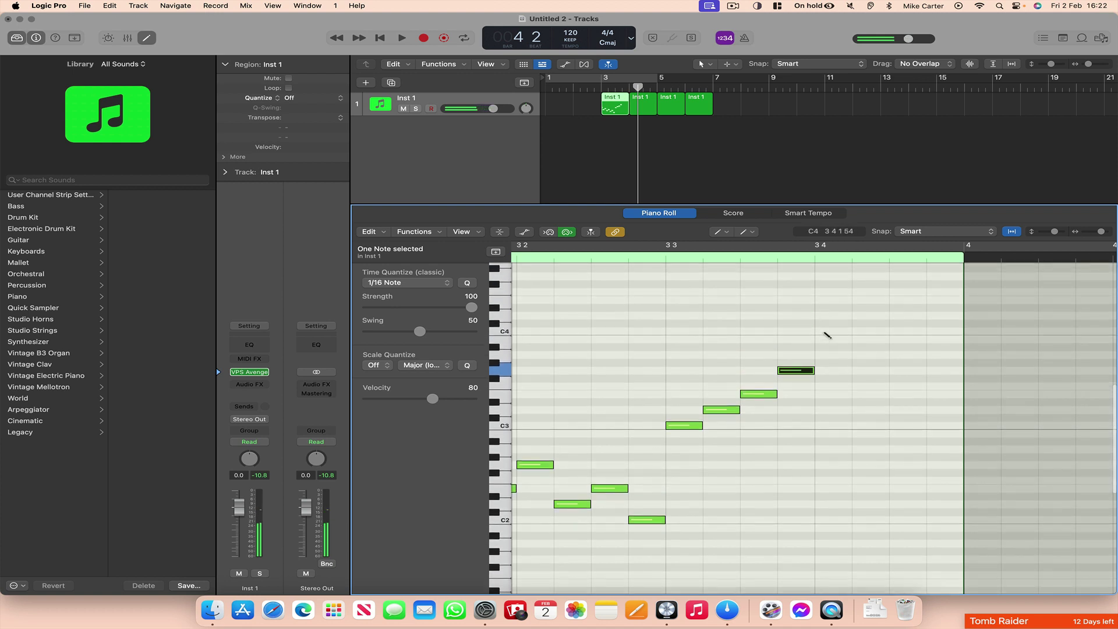
pyautogui.click(831, 330)
pyautogui.click(877, 370)
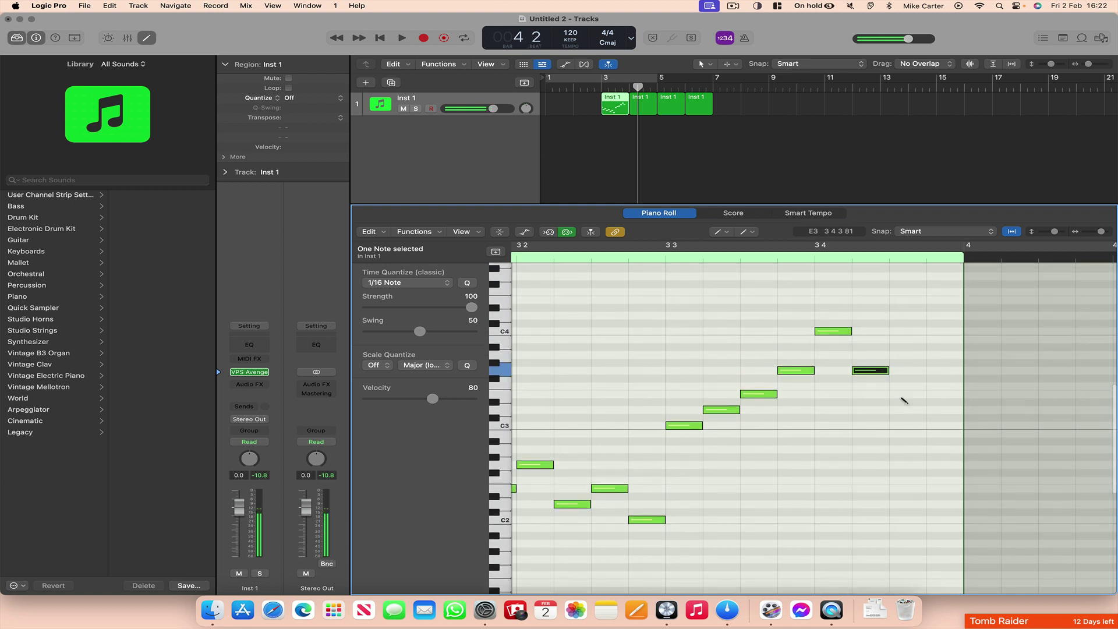
pyautogui.click(904, 394)
pyautogui.click(932, 425)
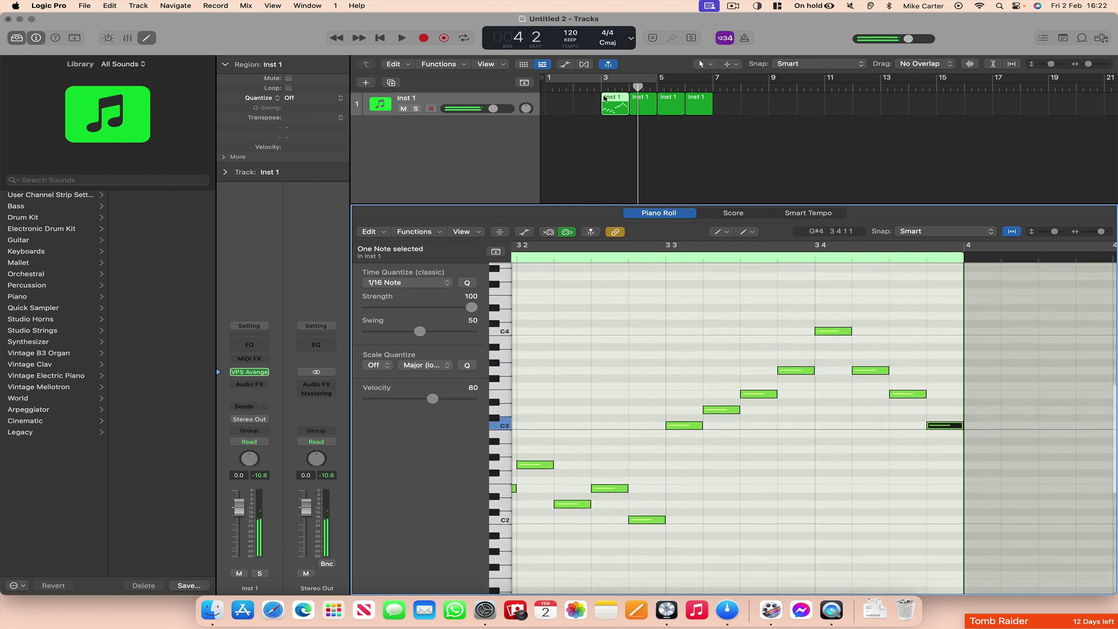
pyautogui.press('space')
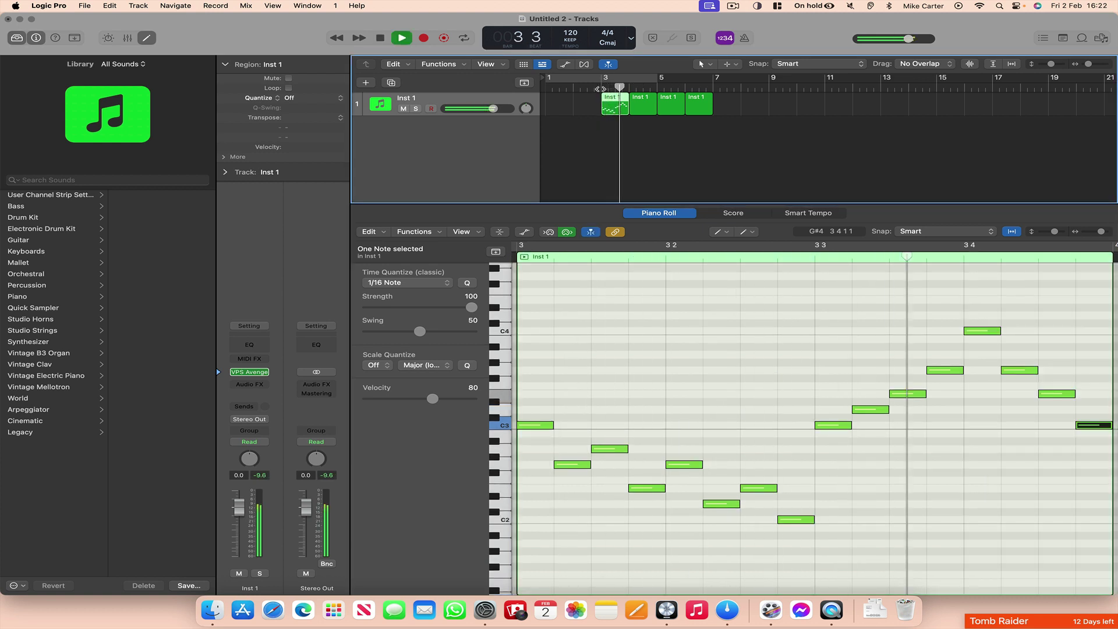
pyautogui.press('space')
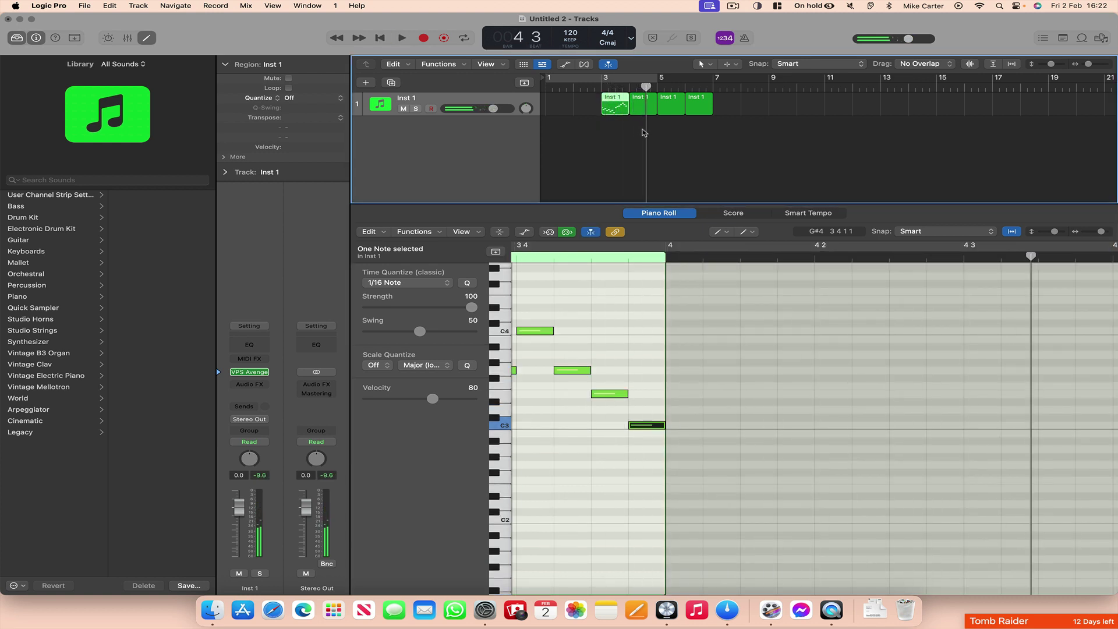
# Delete the three empty regions, loop the bar 3 region out to bar 7 and play it back
pyautogui.moveTo(645, 133); pyautogui.dragTo(720, 98)
pyautogui.press('Delete')
pyautogui.click(631, 99)
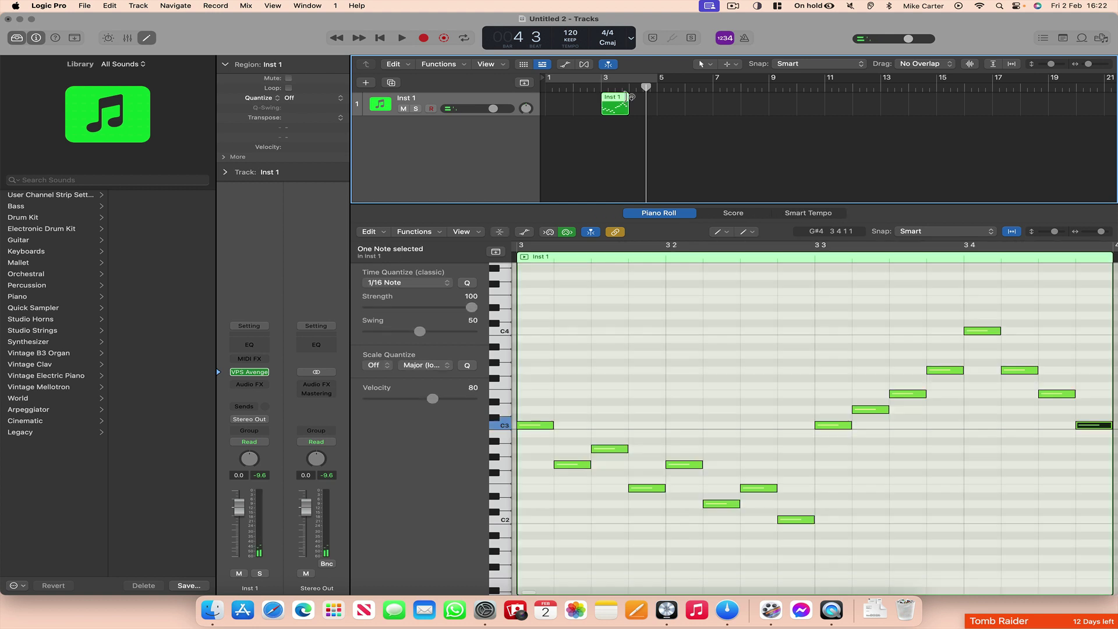
pyautogui.moveTo(633, 97); pyautogui.dragTo(713, 107)
pyautogui.press('space')
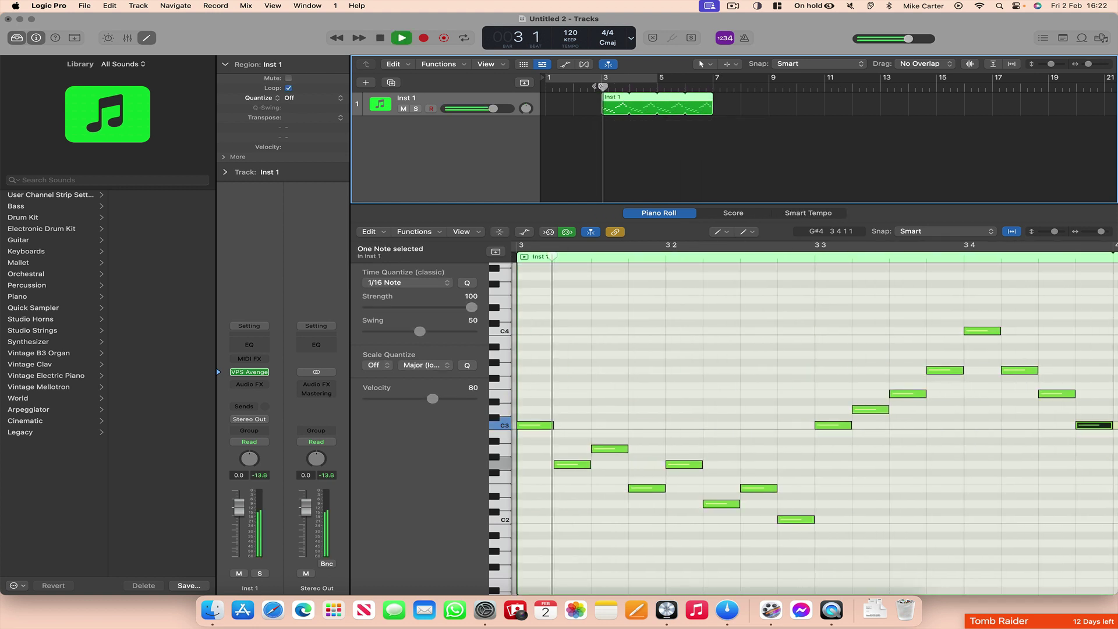
pyautogui.press('space')
# Load the PL Dancing Canary preset from the Plucked category on the Inst 1 track and play the looped region with it
pyautogui.click(250, 373)
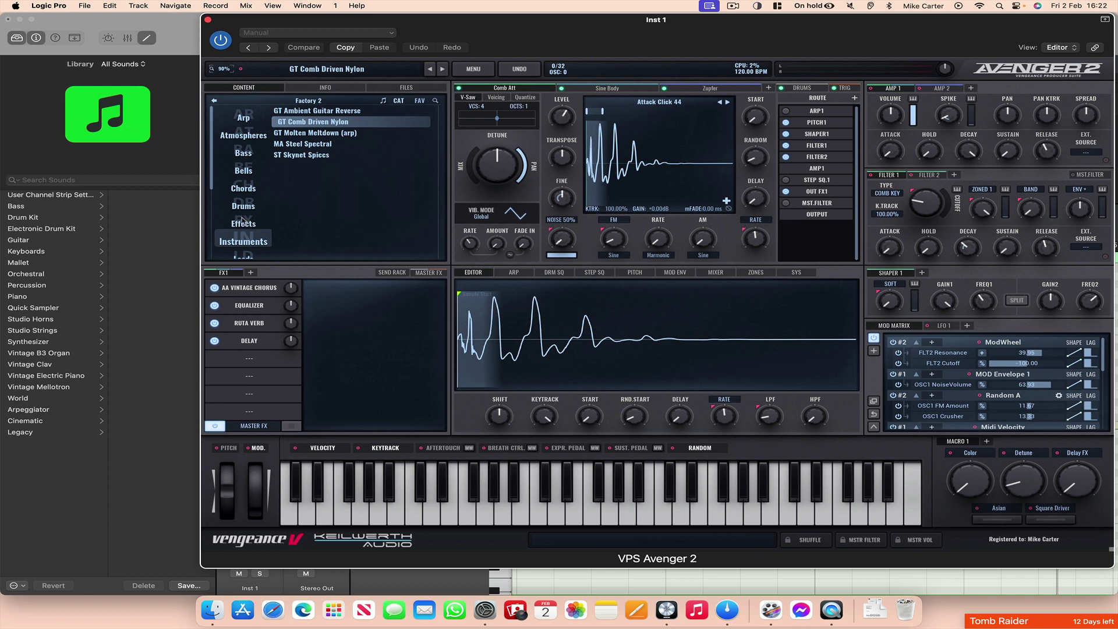
pyautogui.scroll(-5, 242, 220)
pyautogui.click(244, 196)
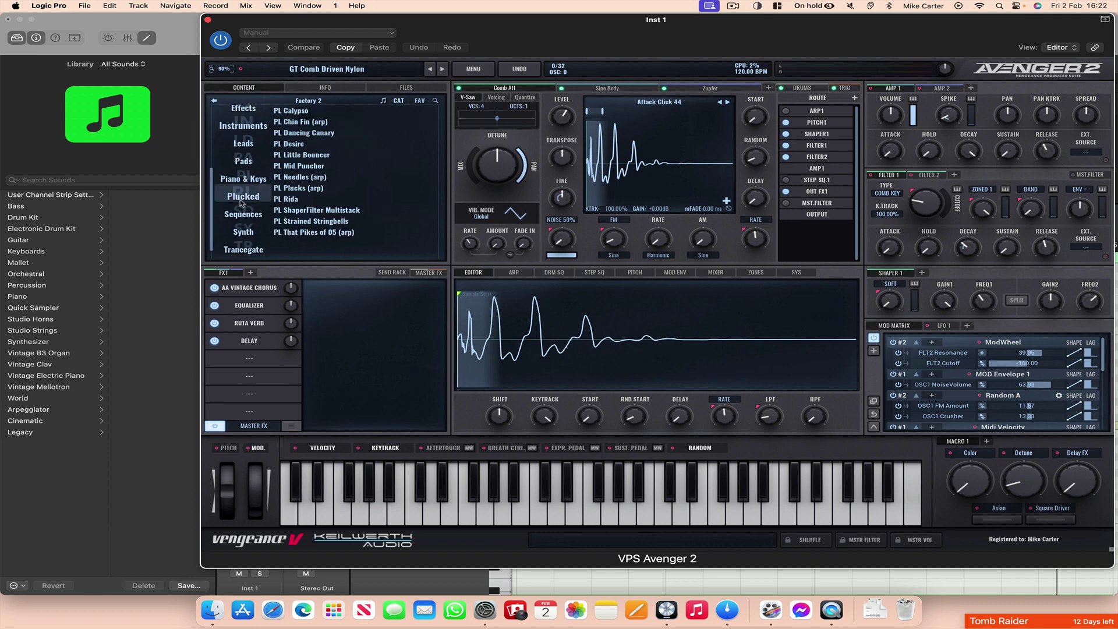
pyautogui.click(311, 132)
pyautogui.moveTo(577, 21); pyautogui.dragTo(581, 192)
pyautogui.click(597, 88)
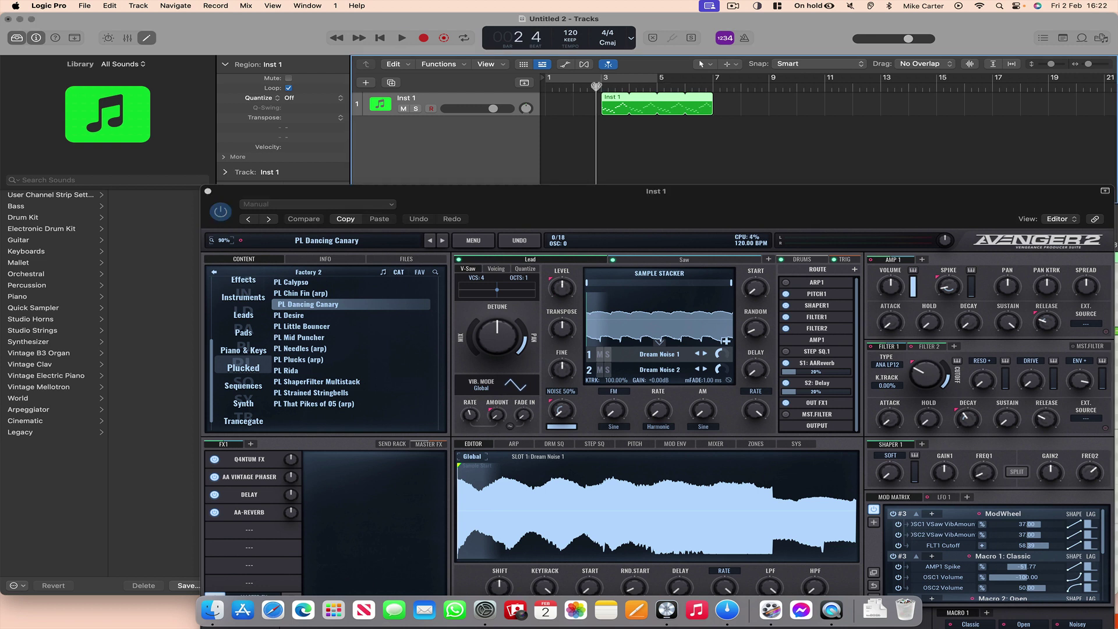
pyautogui.press('space')
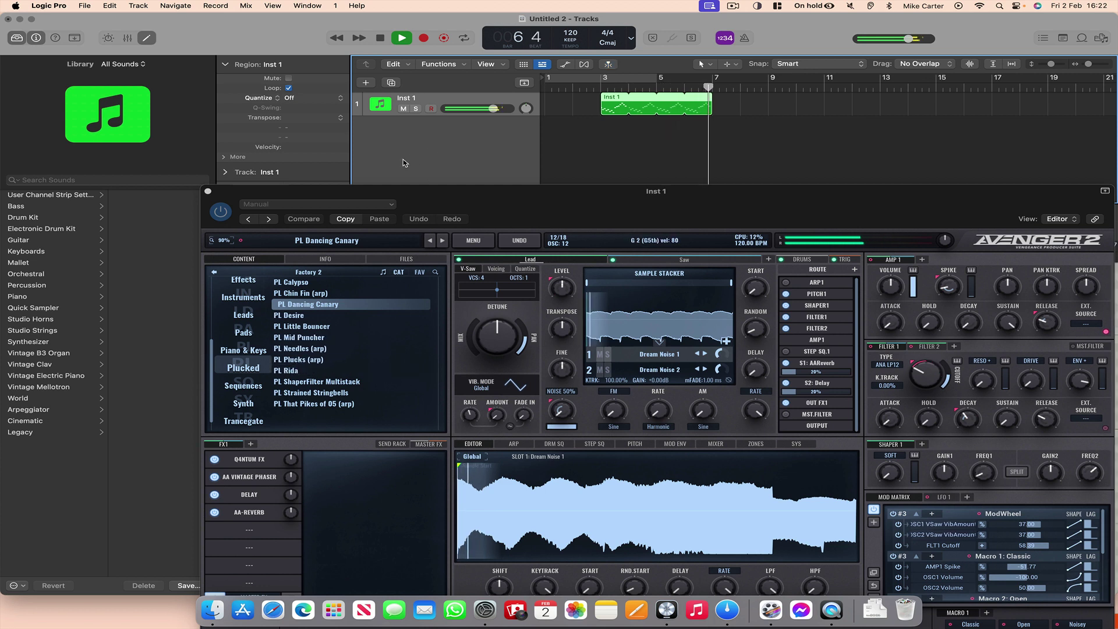
pyautogui.press('space')
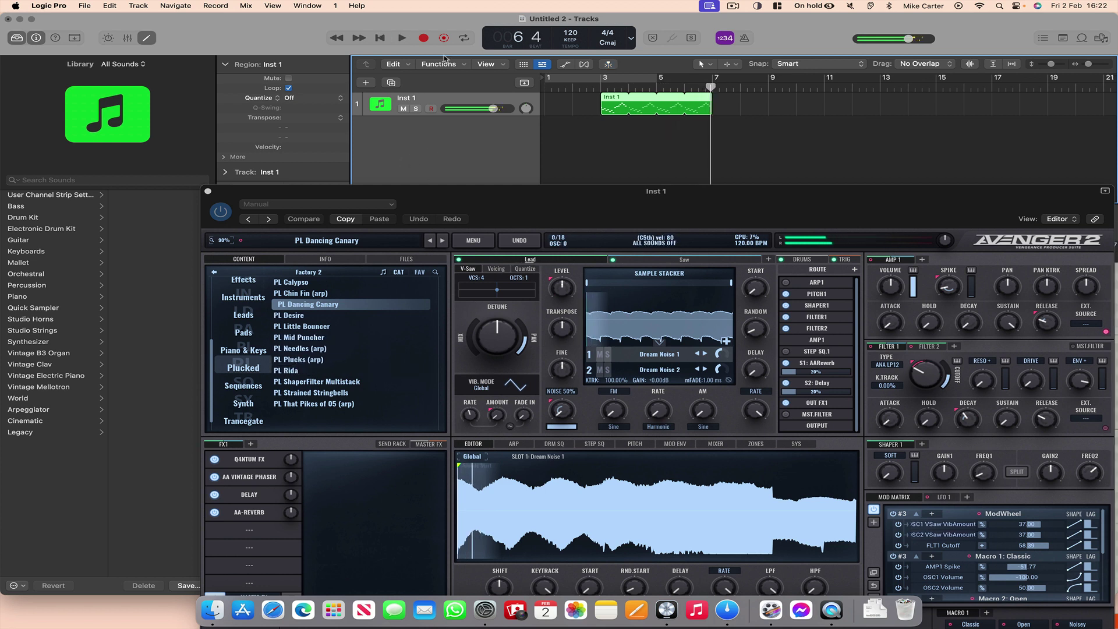
# Rename the Inst 1 track as Dancing Canary, duplicate the track with its settings and close the plugin window
pyautogui.doubleClick(411, 99)
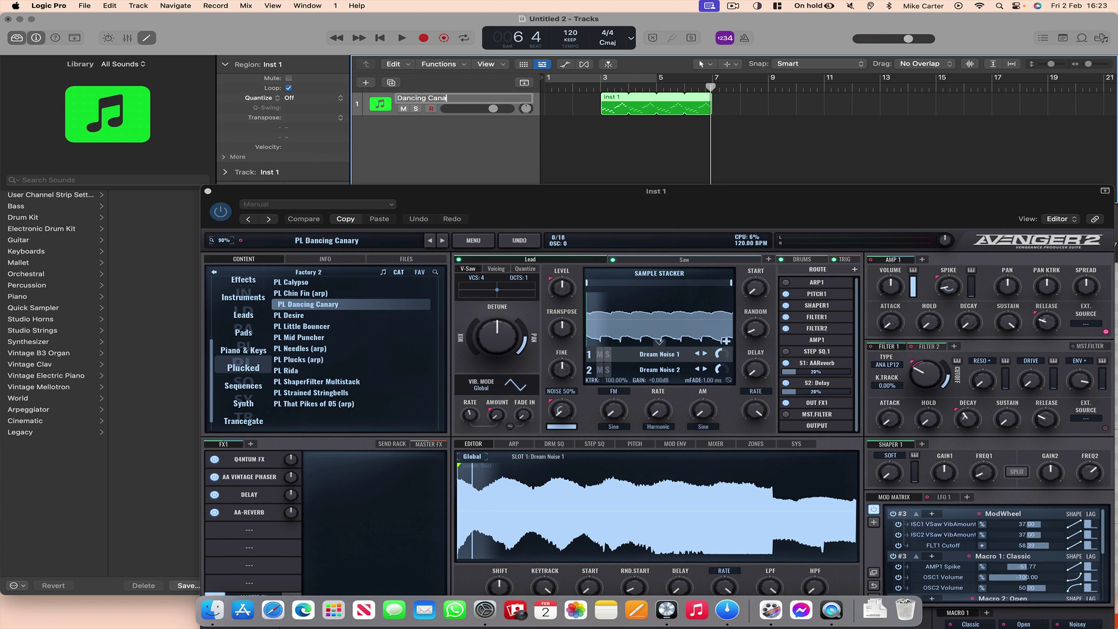
pyautogui.press('Return')
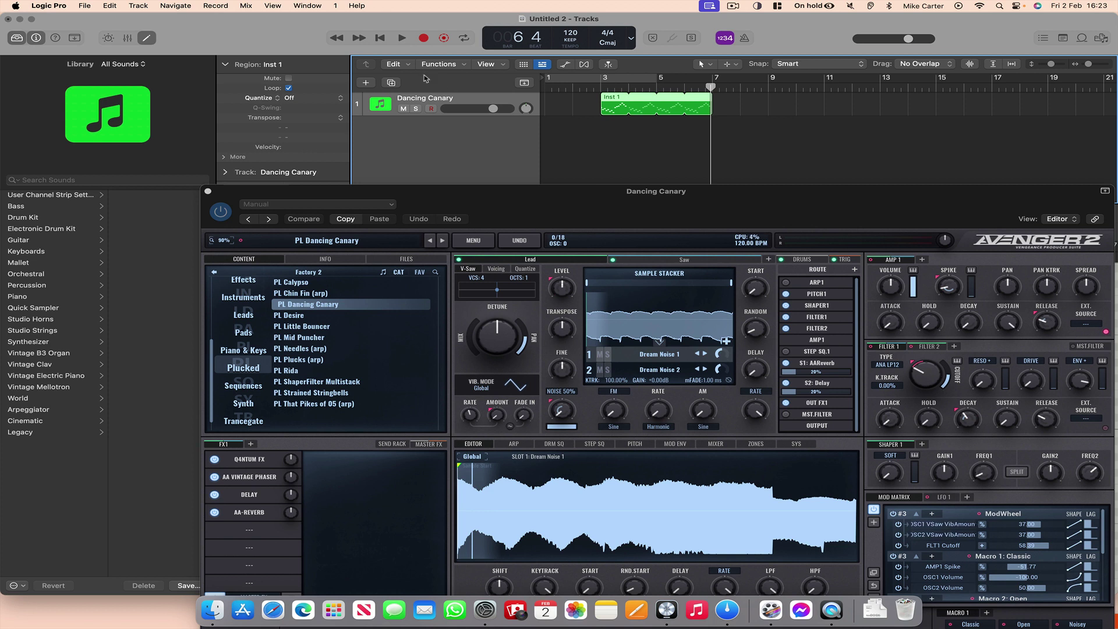
pyautogui.press('super+d')
pyautogui.click(208, 191)
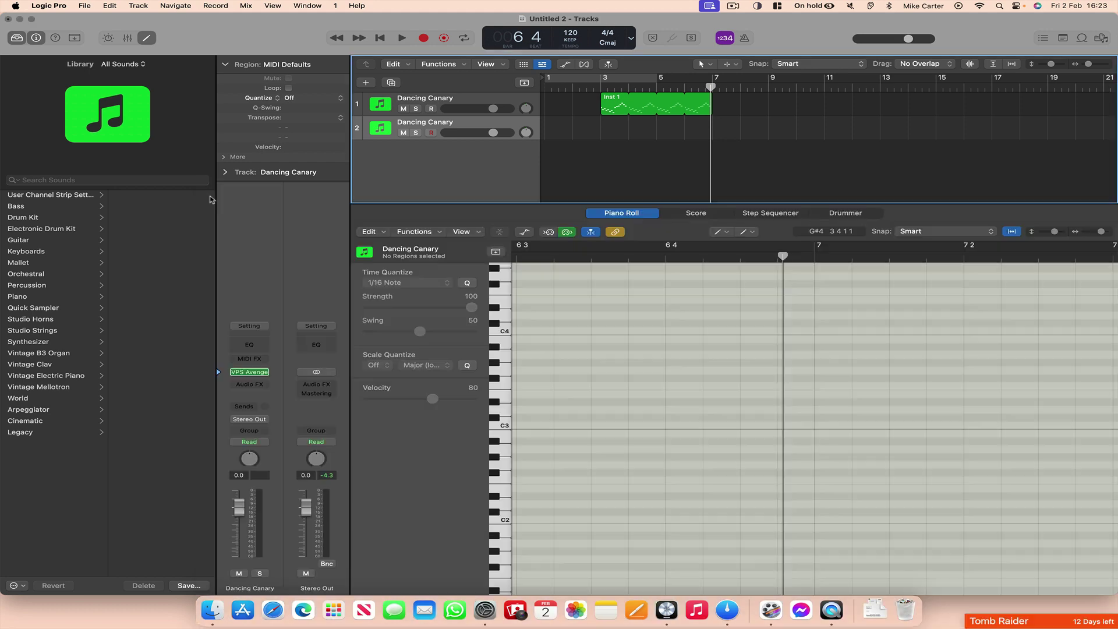
# Load the PD Analog Voyage preset from the Pads category on the second track and close the plugin window
pyautogui.click(250, 372)
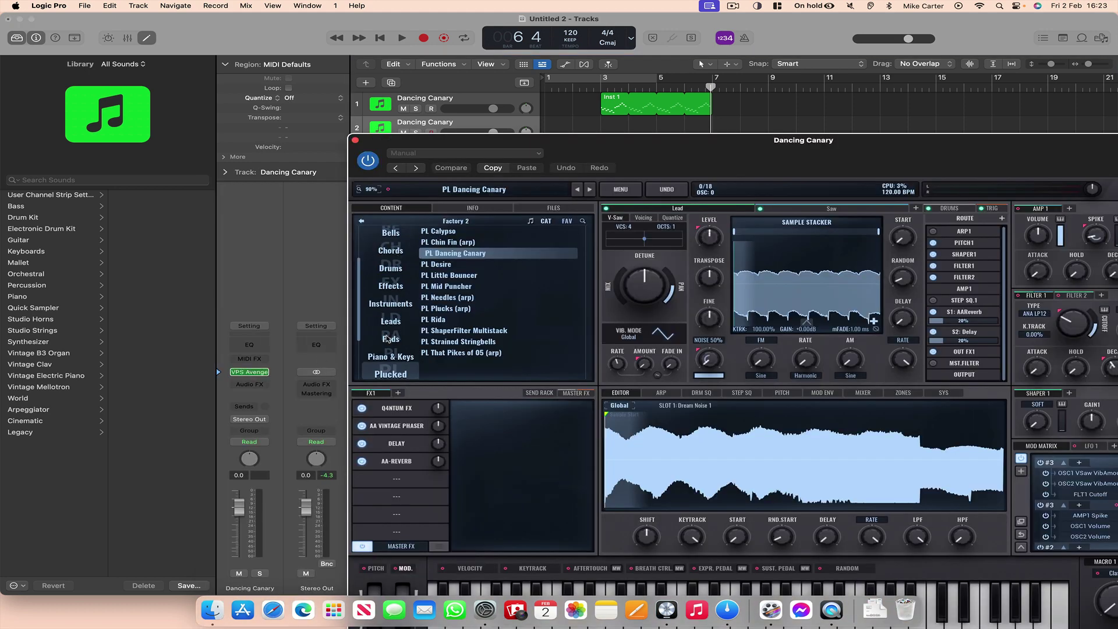
pyautogui.click(388, 339)
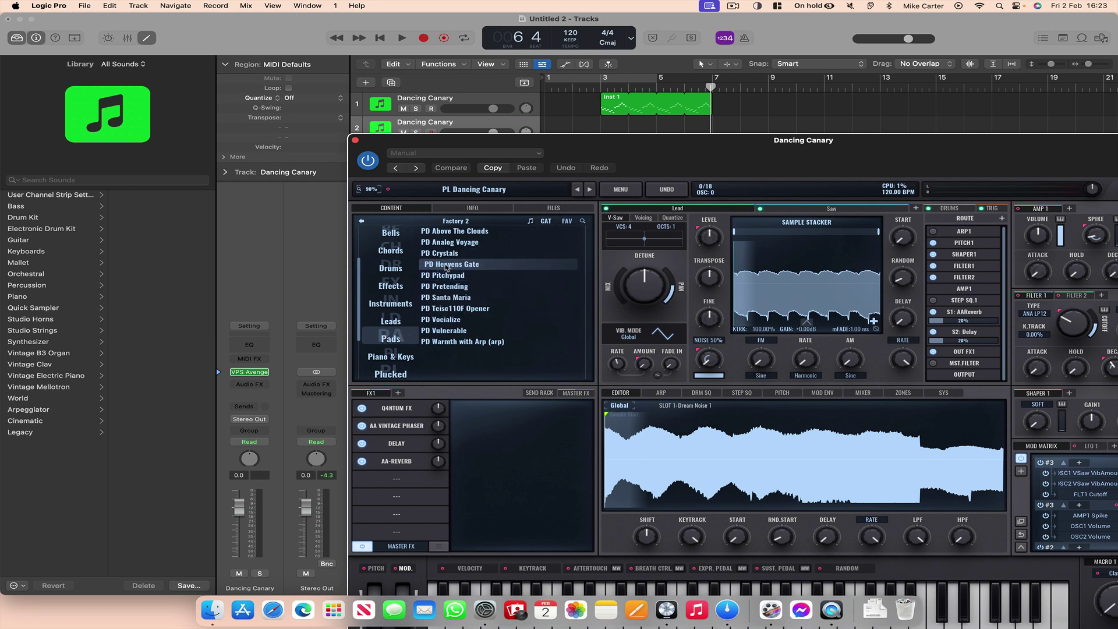
pyautogui.click(452, 242)
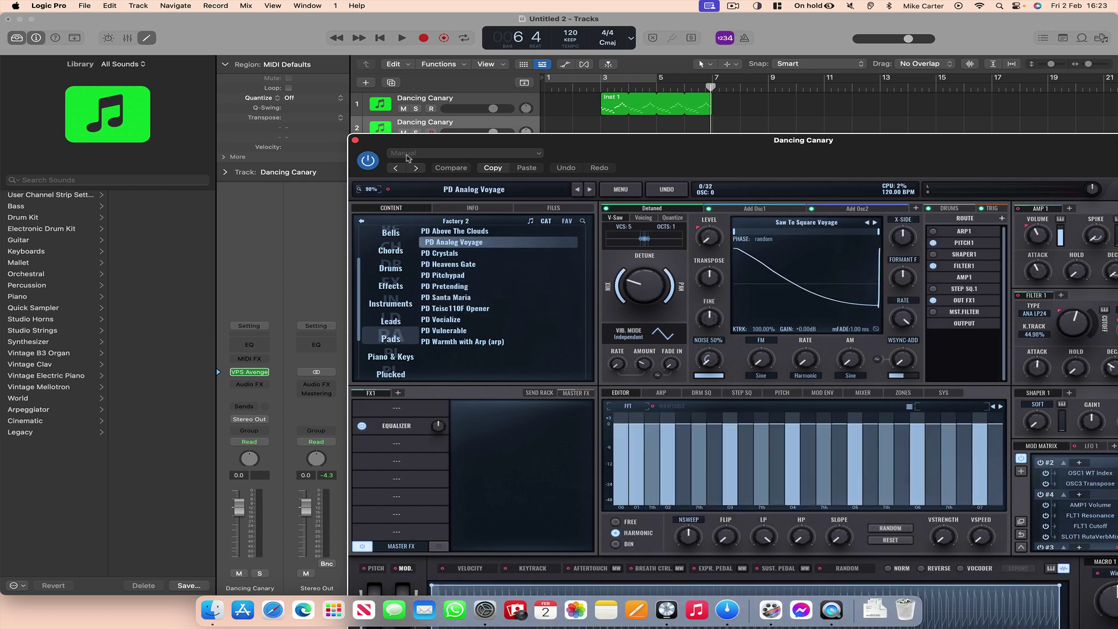
pyautogui.click(355, 141)
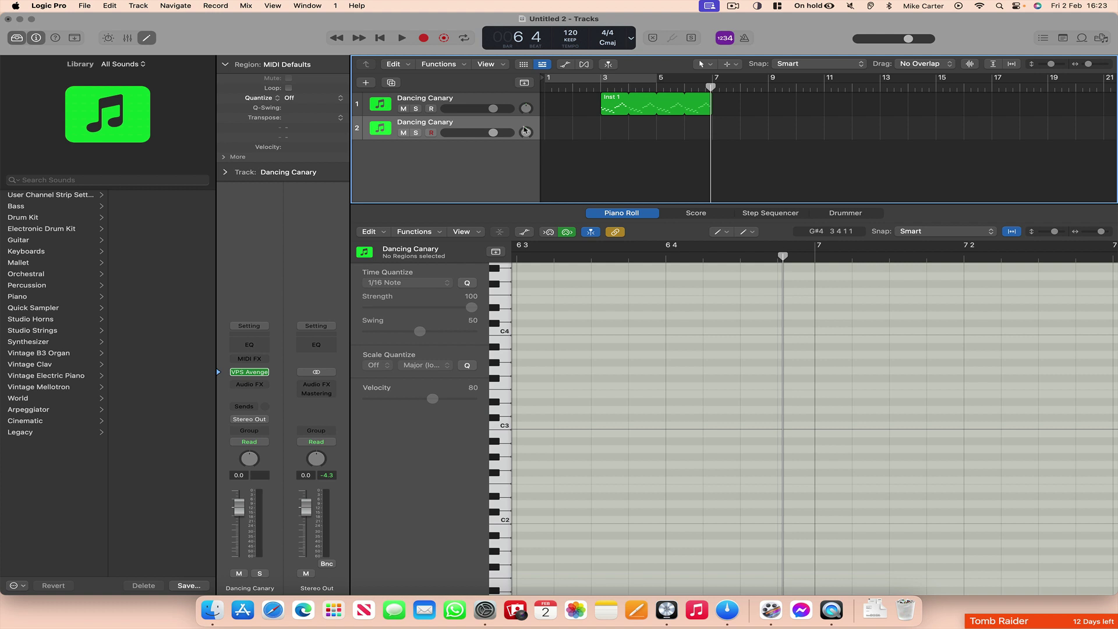
# Create a MIDI region on the second track with the Pencil tool and extend it from bar 3 to bar 7
pyautogui.click(705, 64)
pyautogui.click(734, 89)
pyautogui.click(613, 136)
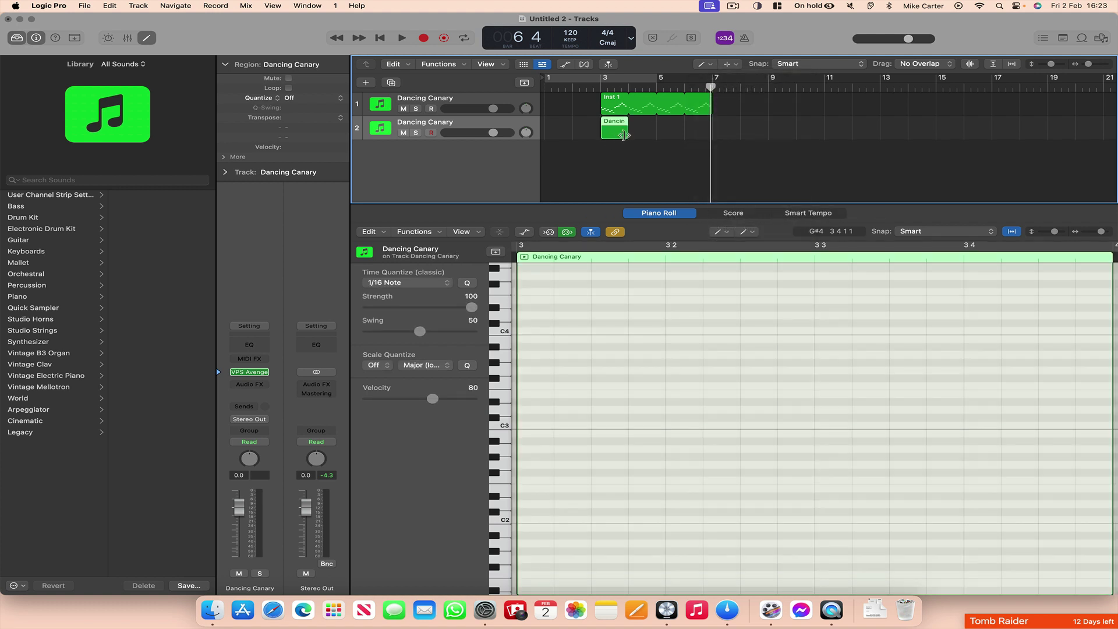
pyautogui.moveTo(624, 136); pyautogui.dragTo(710, 138)
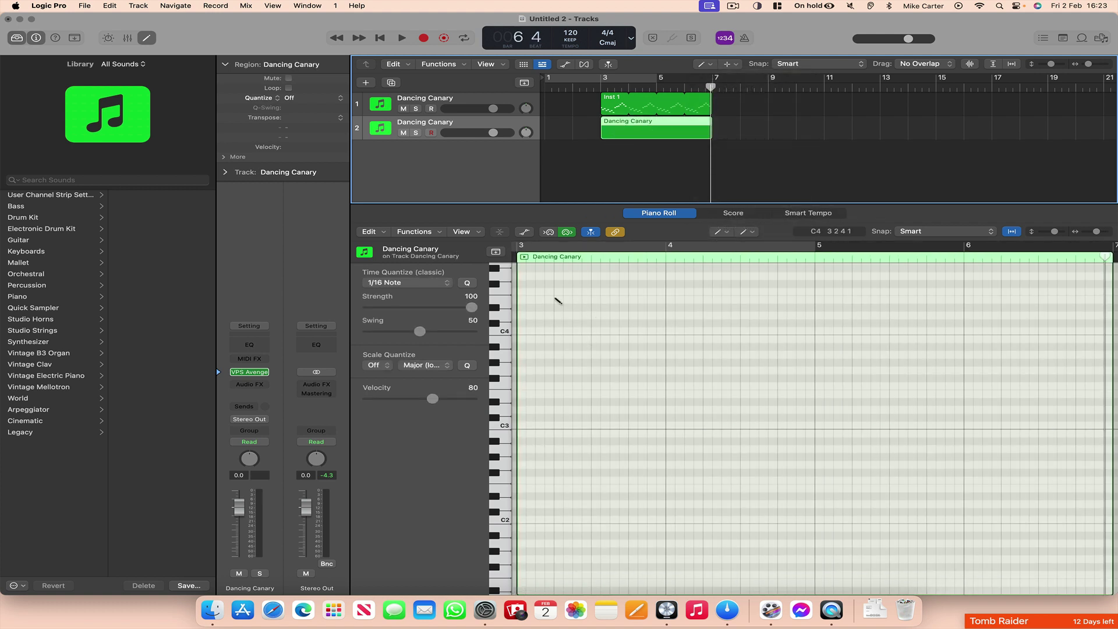
# Draw a C4 note across the whole four-bar region and lower the second track's volume to -5.6 dB during playback
pyautogui.click(501, 332)
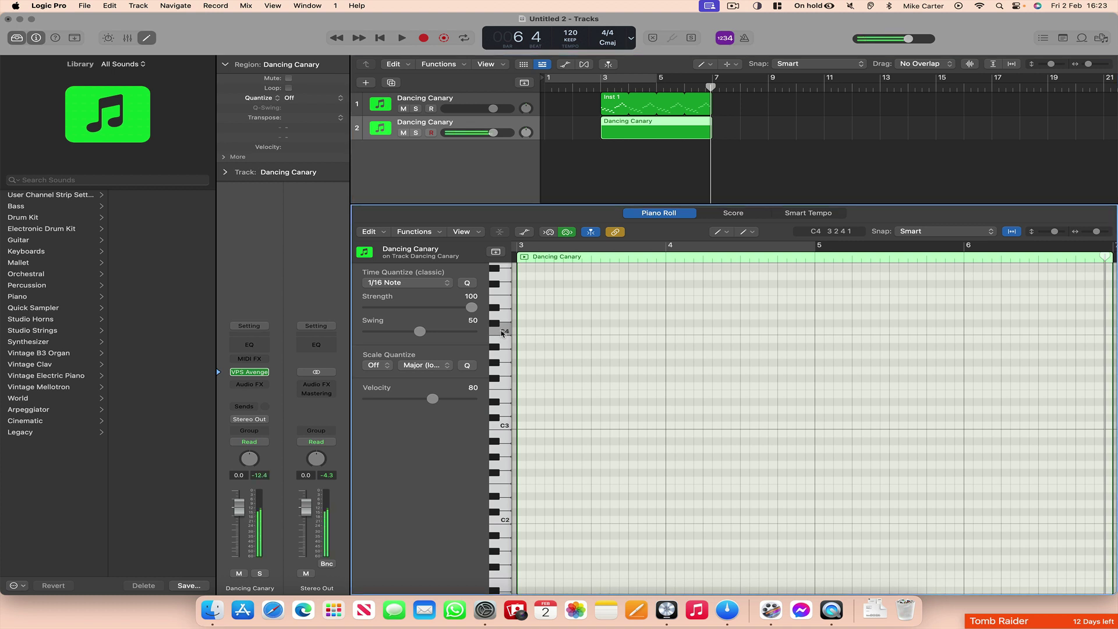
pyautogui.click(521, 331)
pyautogui.moveTo(521, 331); pyautogui.dragTo(921, 389)
pyautogui.press('space')
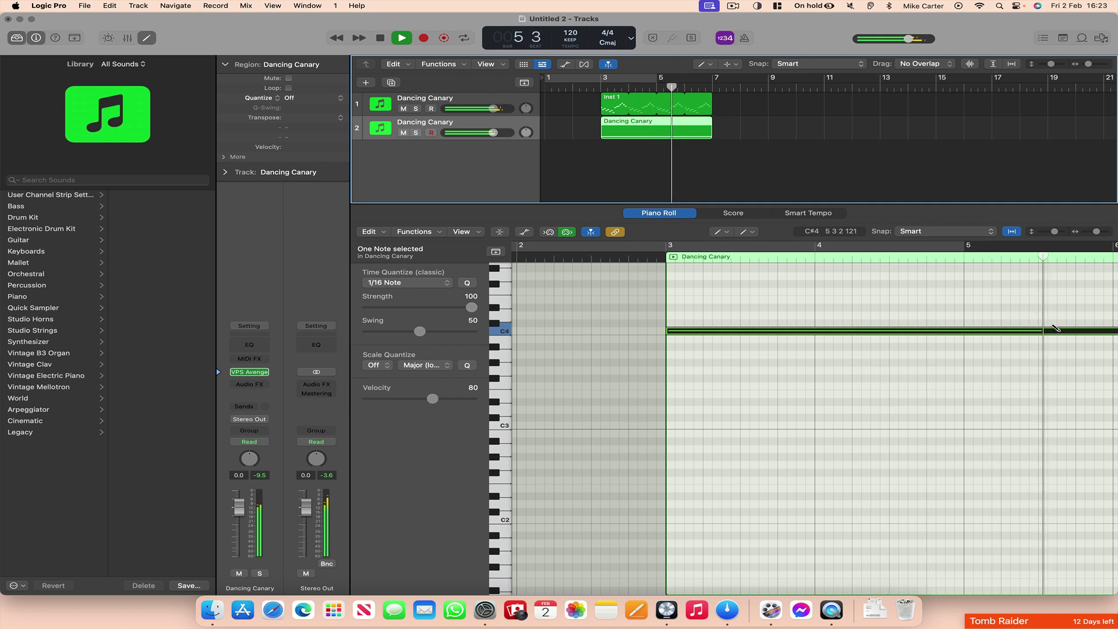
pyautogui.moveTo(493, 132); pyautogui.dragTo(477, 133)
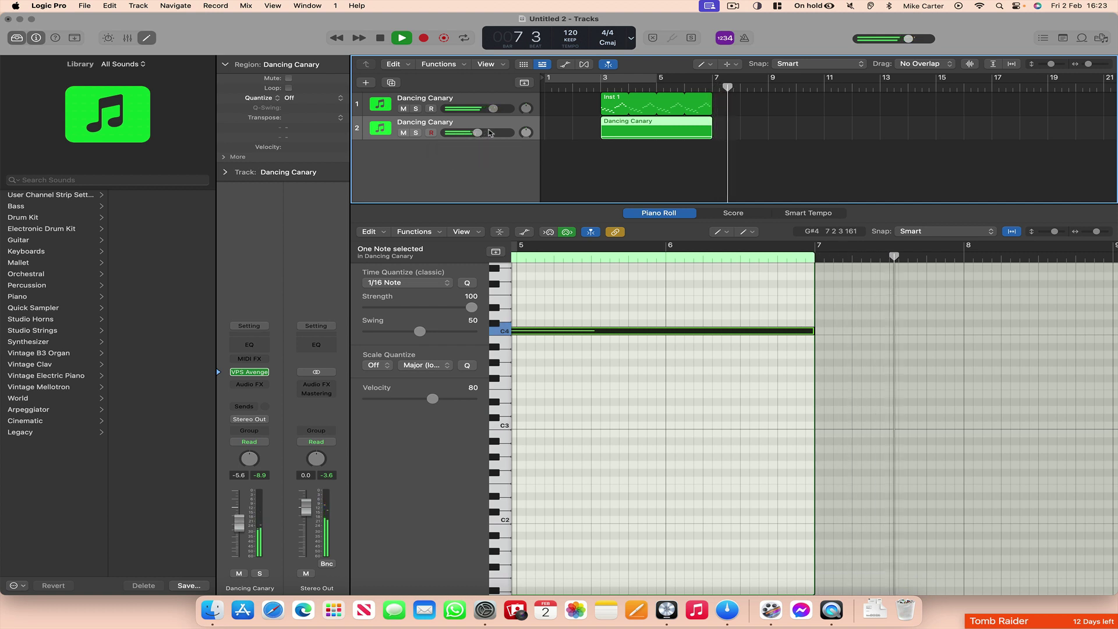
pyautogui.press('space')
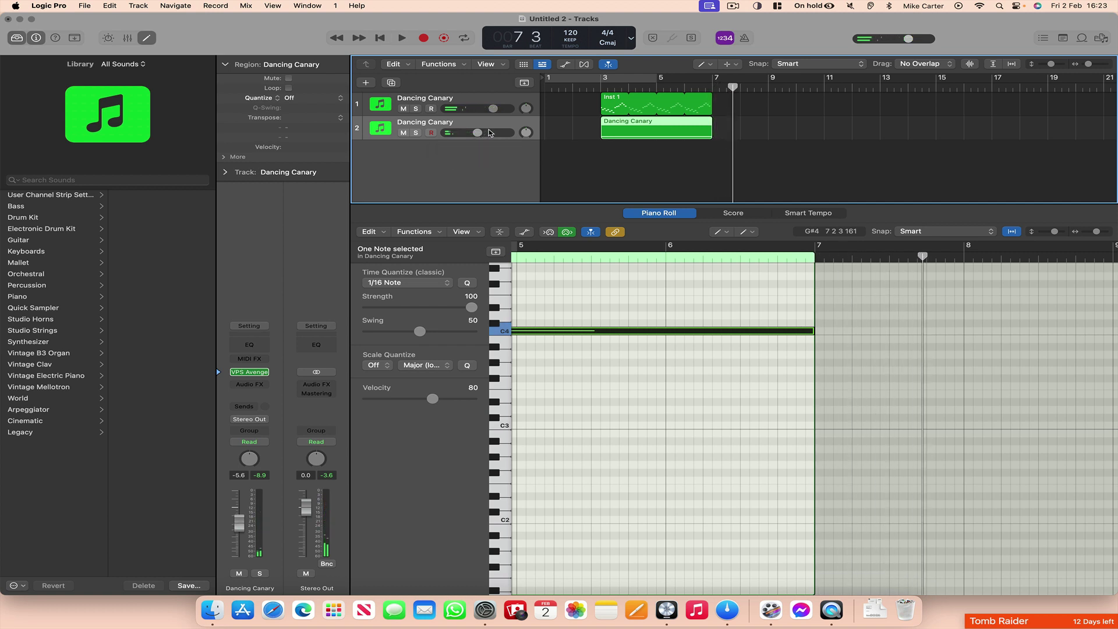
# Duplicate the second track with its settings and create a region from bar 3 to bar 7 on the copy
pyautogui.press('super+d')
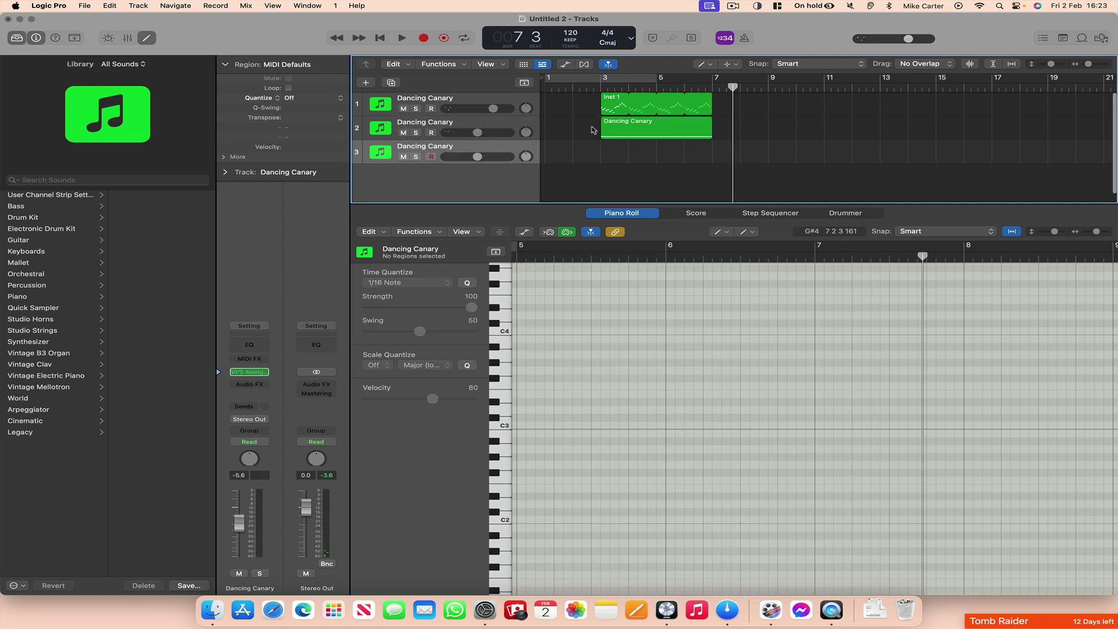
pyautogui.click(616, 156)
pyautogui.click(702, 63)
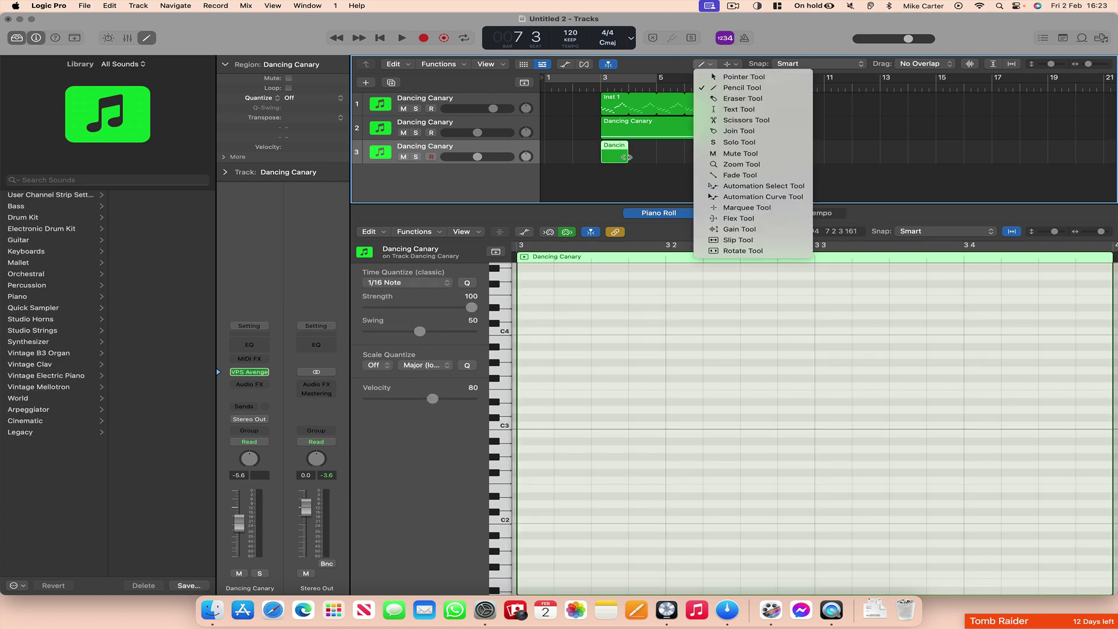
pyautogui.click(737, 76)
pyautogui.moveTo(626, 157); pyautogui.dragTo(709, 168)
# Draw a C1 note across the third track's region, starting at bar 3
pyautogui.doubleClick(665, 160)
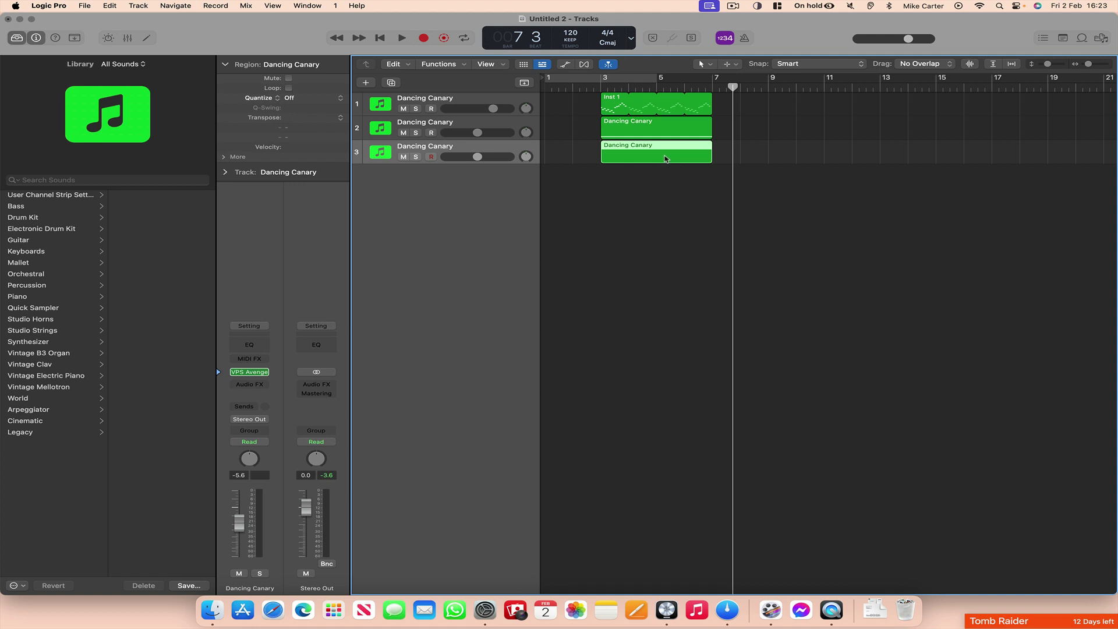
pyautogui.doubleClick(666, 159)
pyautogui.scroll(-6, 627, 498)
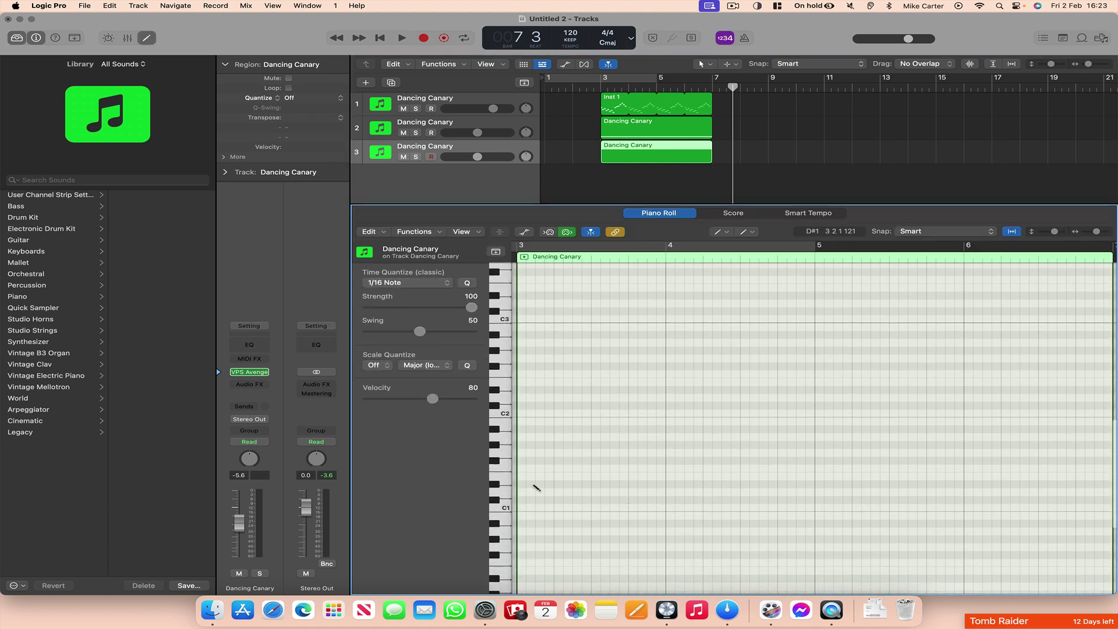
pyautogui.click(526, 510)
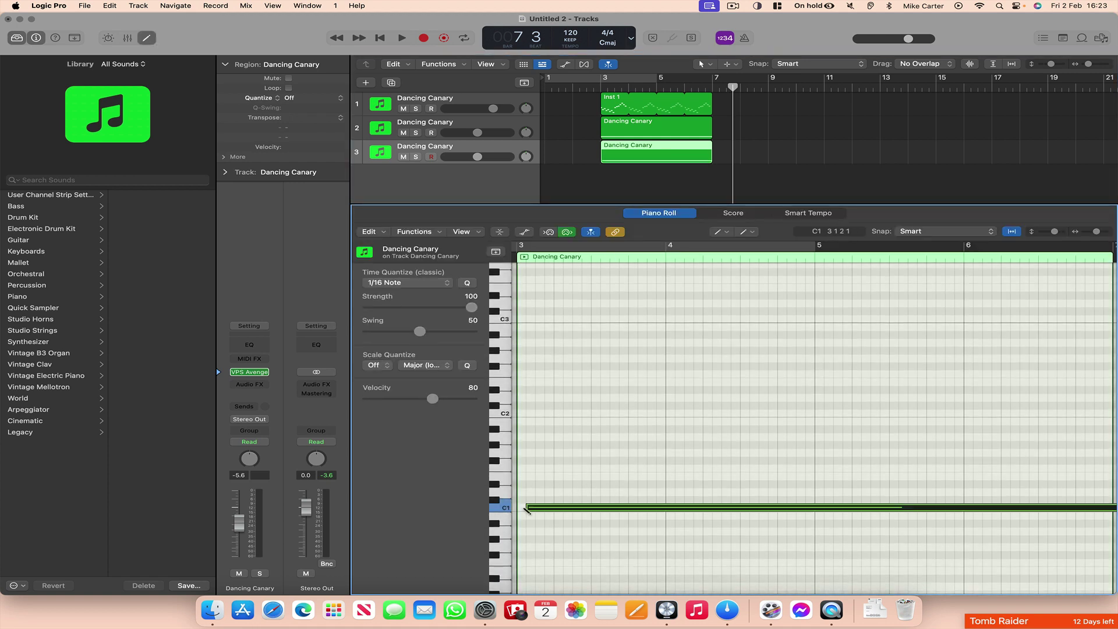
pyautogui.moveTo(530, 511); pyautogui.dragTo(532, 511)
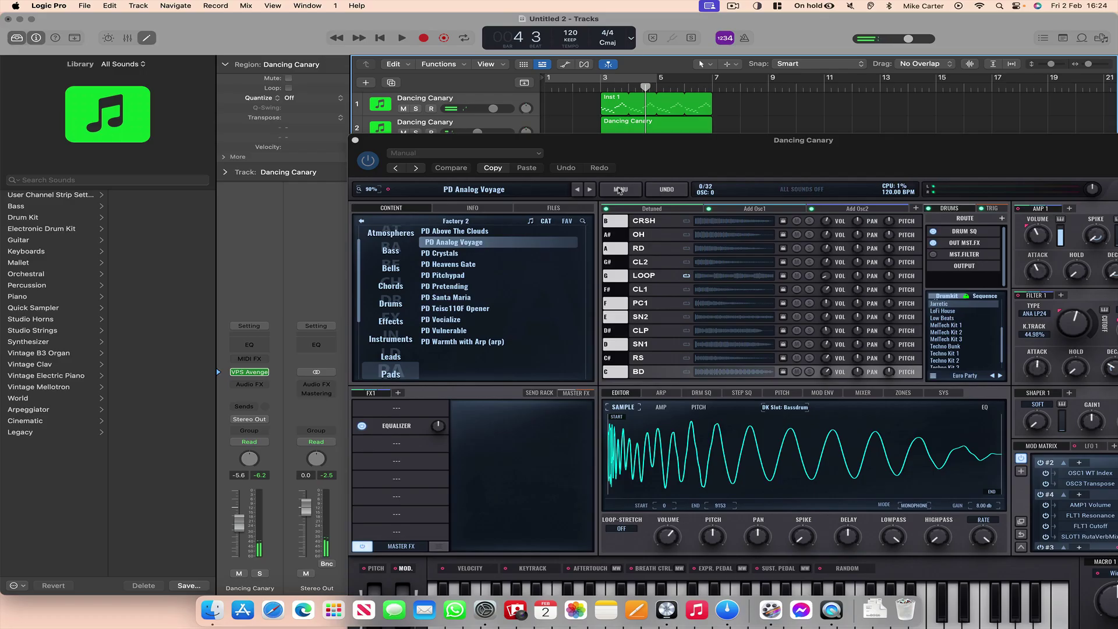
# Initialize the third track's plugin preset and load the MelTech Kit 1 drumkit
pyautogui.click(621, 190)
pyautogui.click(639, 240)
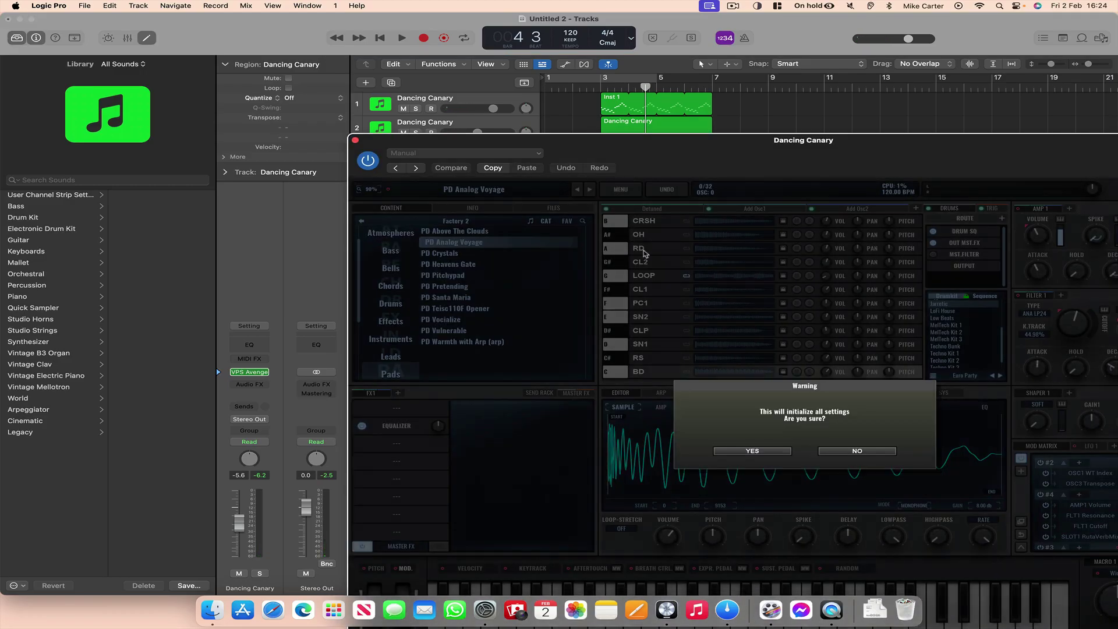
pyautogui.click(753, 451)
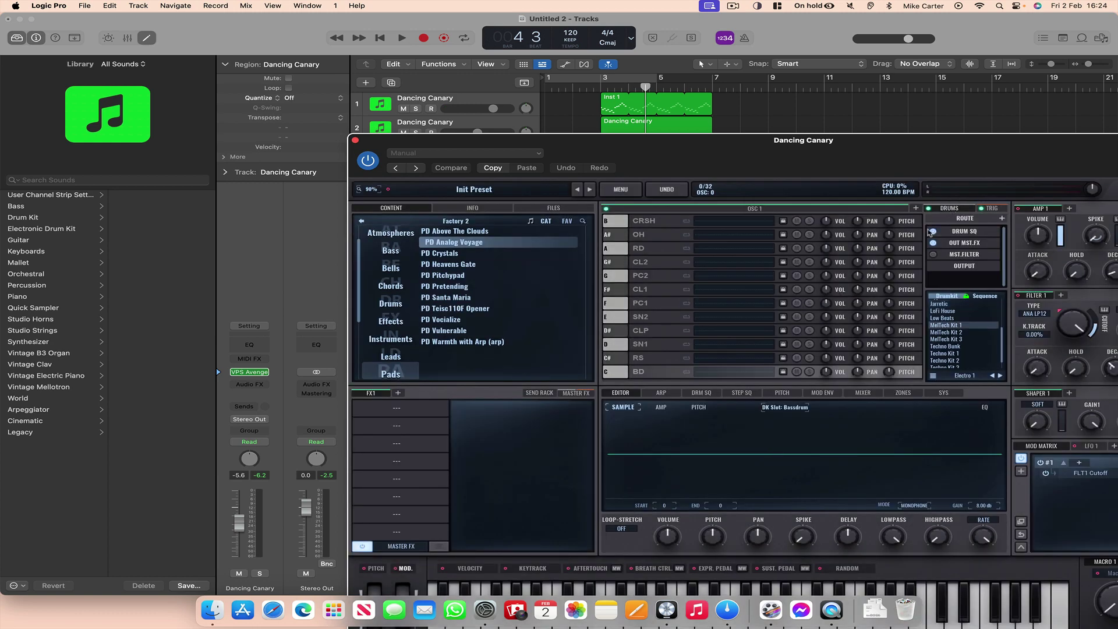
pyautogui.click(956, 327)
# Play the arrangement from just before bar 3 with the drumkit, close the plugin window and raise the third track's volume to -0.9 dB
pyautogui.press('space')
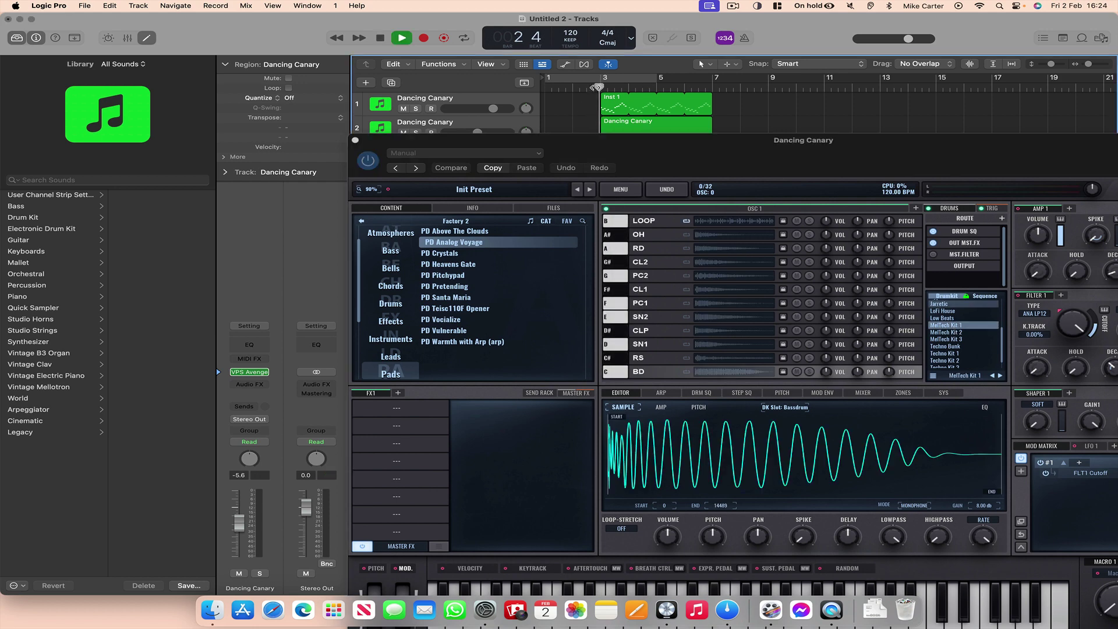
pyautogui.moveTo(650, 147); pyautogui.dragTo(642, 184)
pyautogui.press('space')
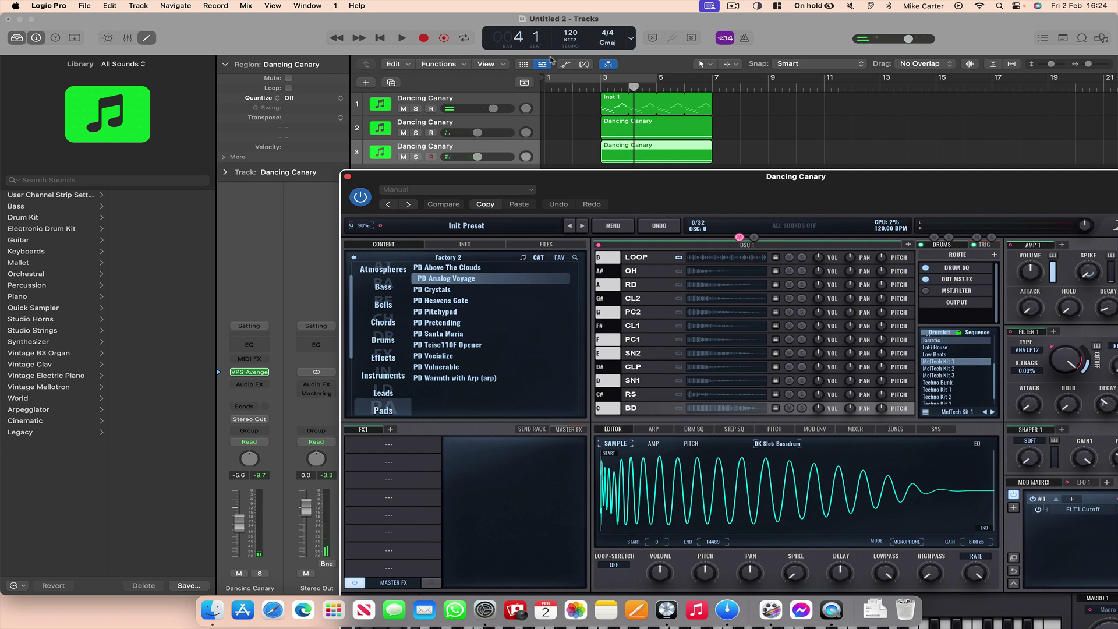
pyautogui.click(592, 81)
pyautogui.press('space')
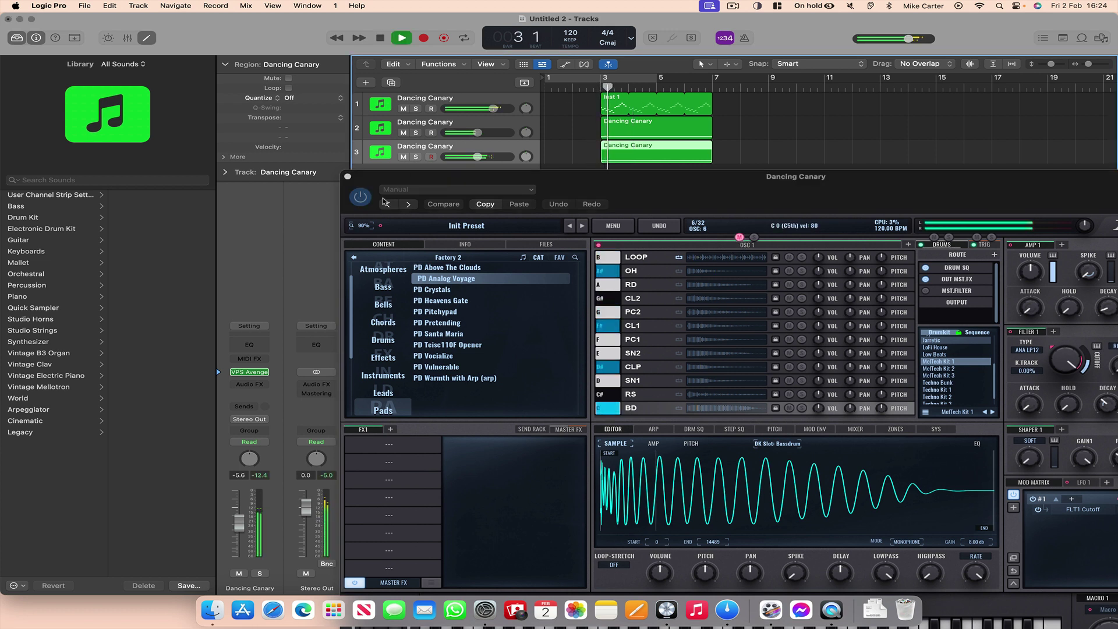
pyautogui.click(347, 175)
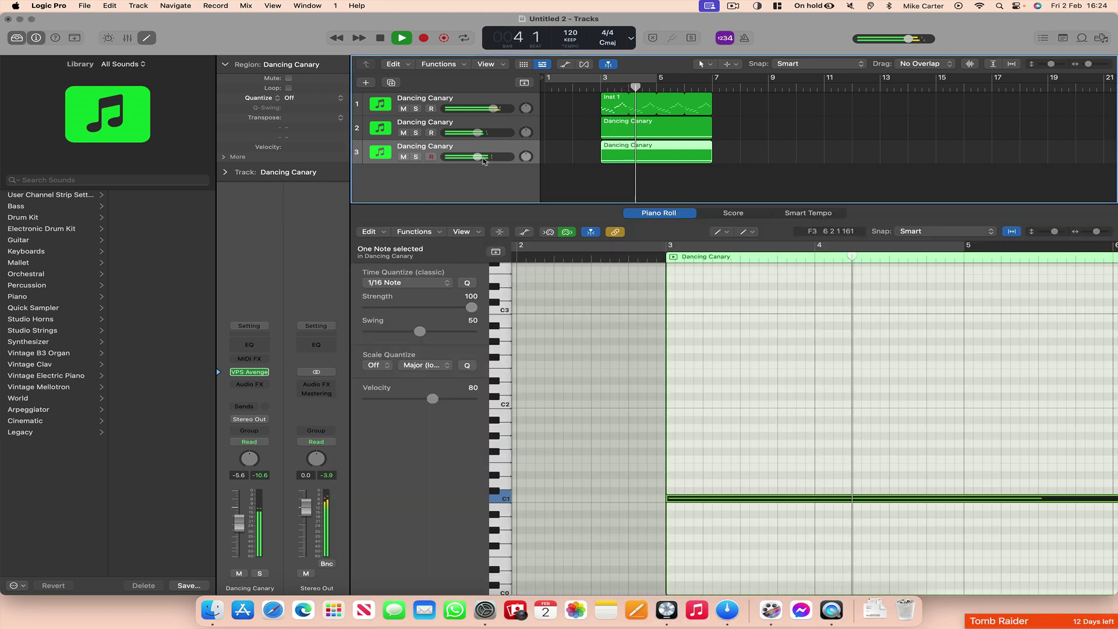
pyautogui.moveTo(478, 157); pyautogui.dragTo(504, 161)
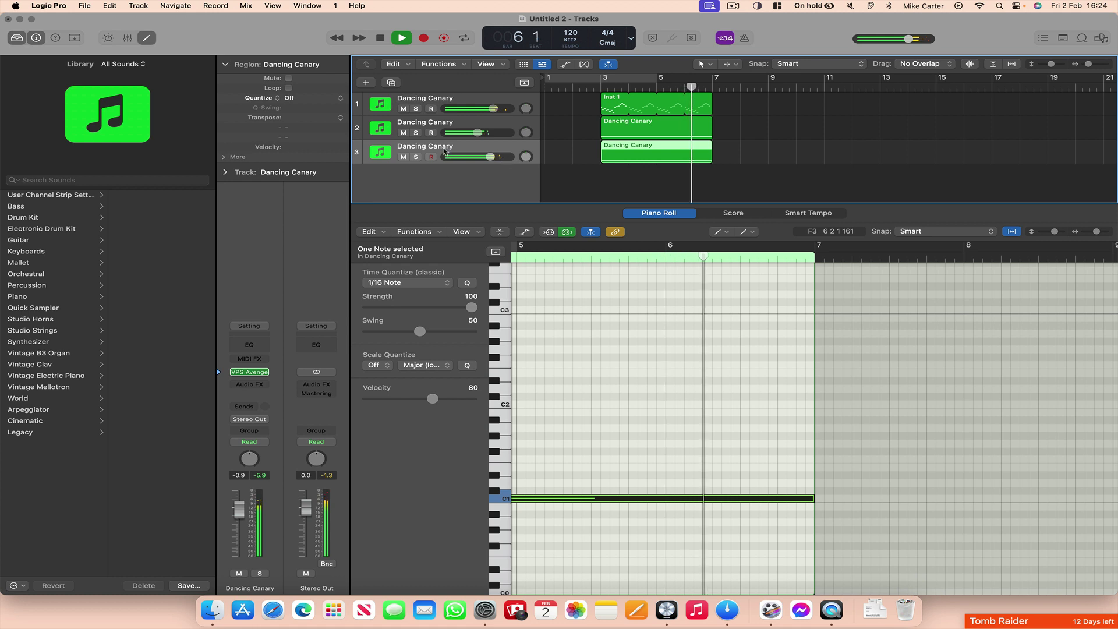
# Rename the third track as Drums and the second track as Pad
pyautogui.doubleClick(443, 147)
pyautogui.write('Drums')
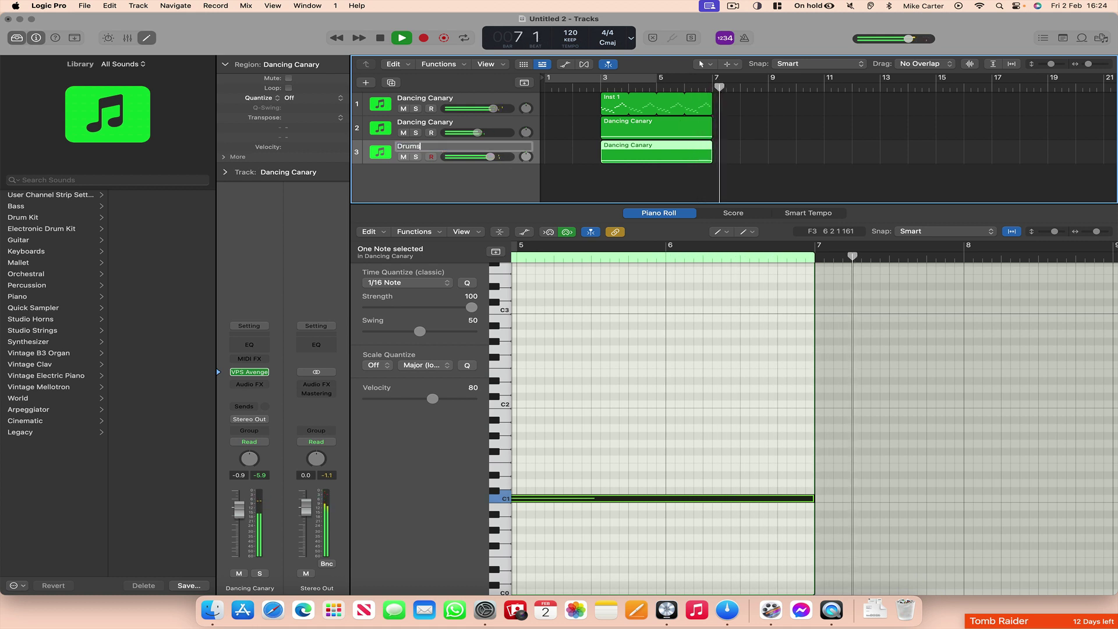
pyautogui.press('Return')
pyautogui.click(436, 125)
pyautogui.doubleClick(435, 124)
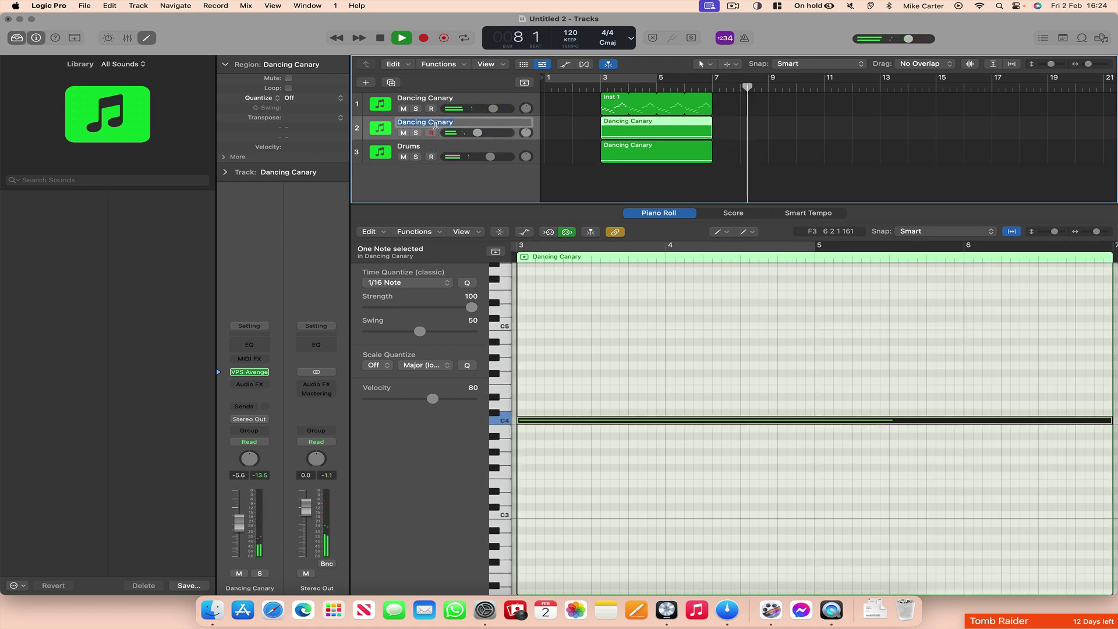
pyautogui.write('Pad')
pyautogui.press('Return')
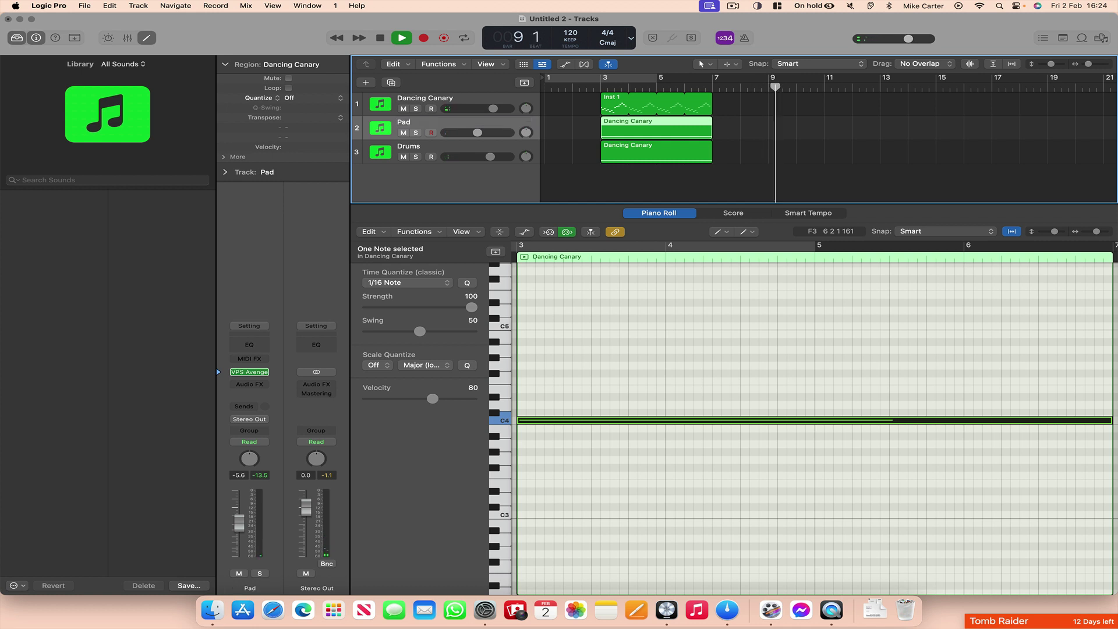
# Stop playback, duplicate the Pad track and load the BA Classic House preset from the Bass category on the copy
pyautogui.press('super+d')
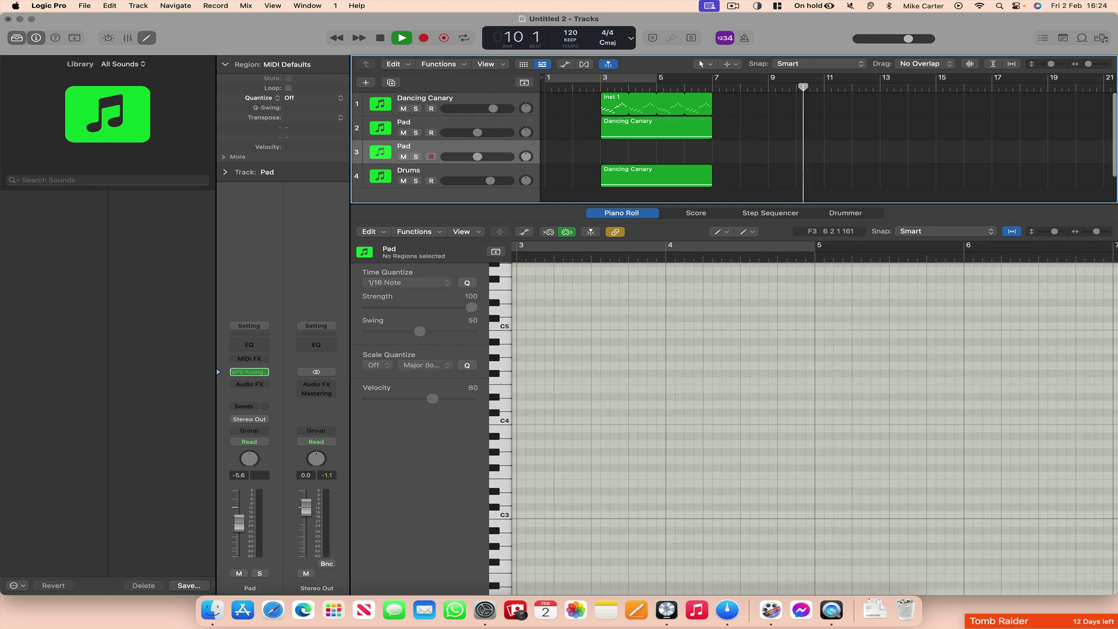
pyautogui.press('space')
pyautogui.click(253, 374)
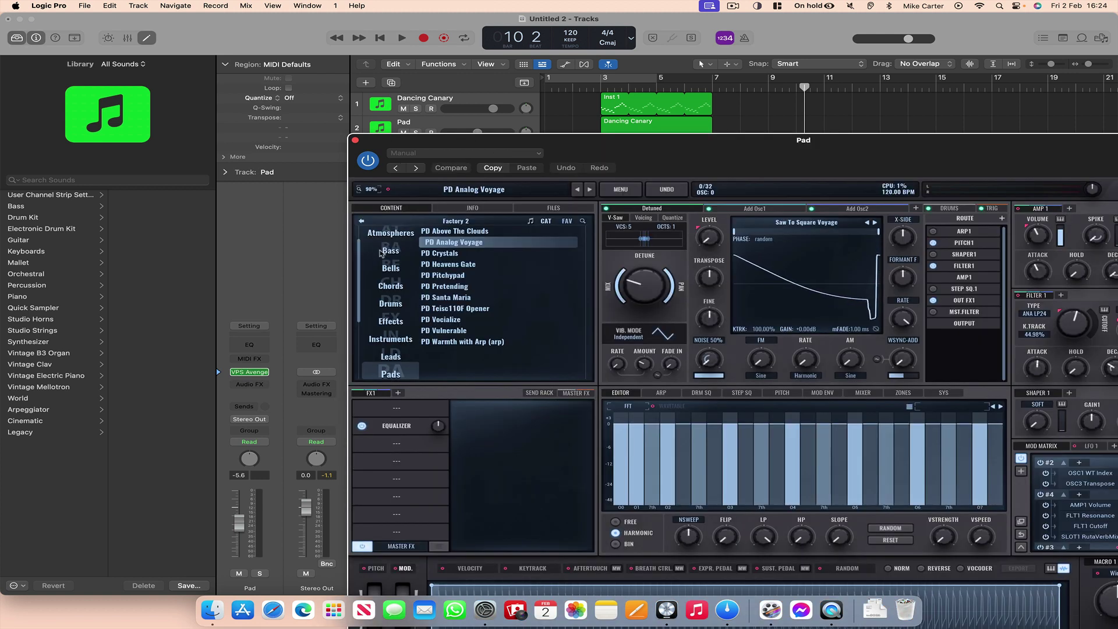
pyautogui.click(391, 250)
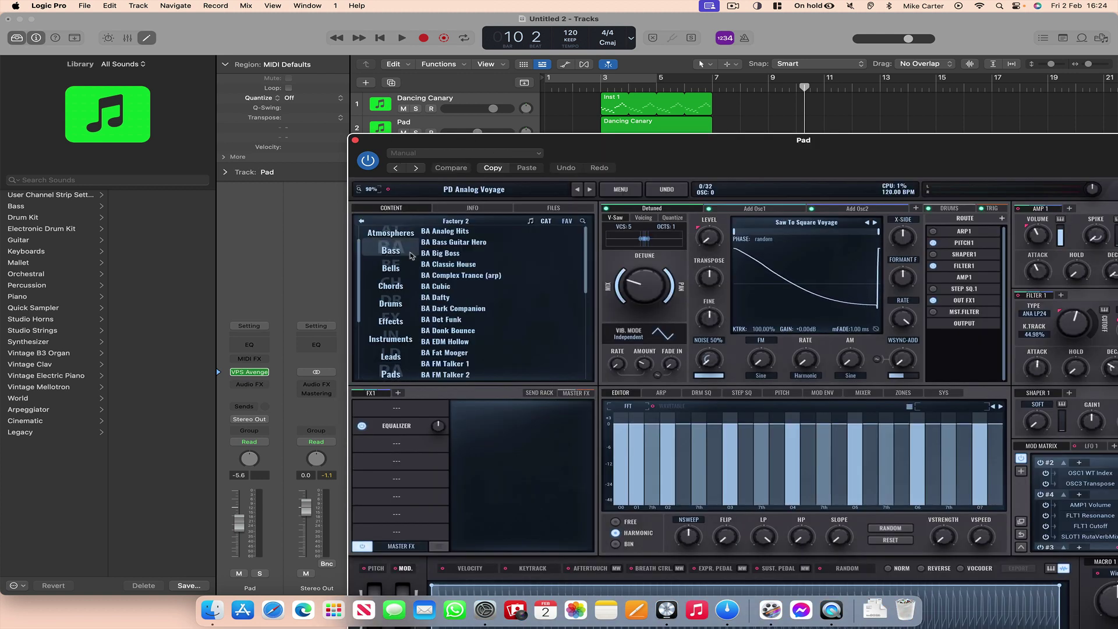
pyautogui.click(441, 266)
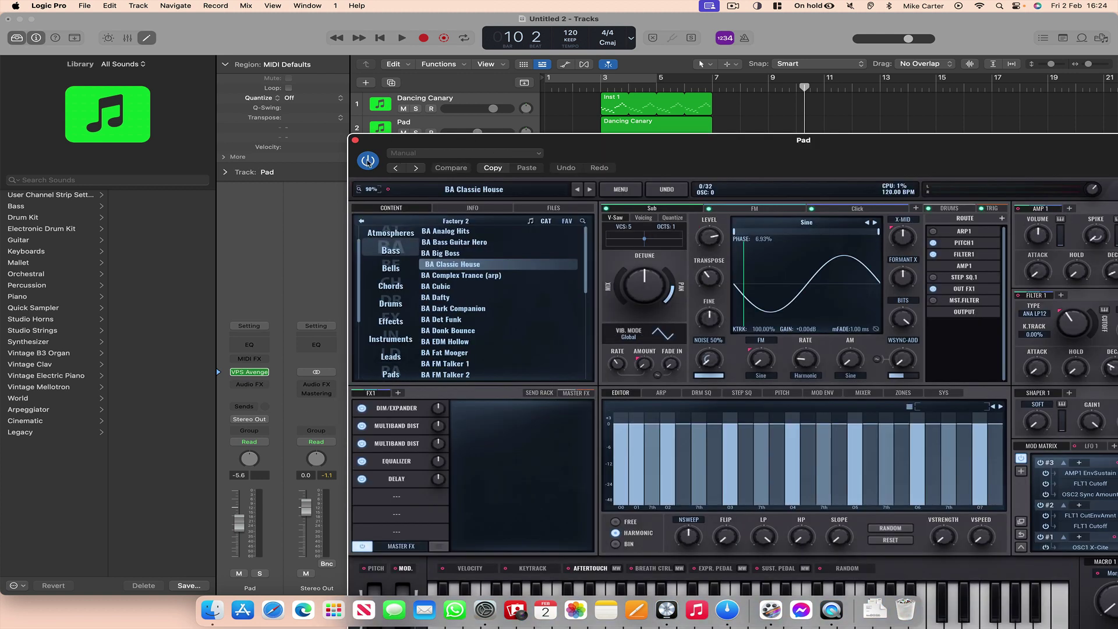
pyautogui.click(356, 140)
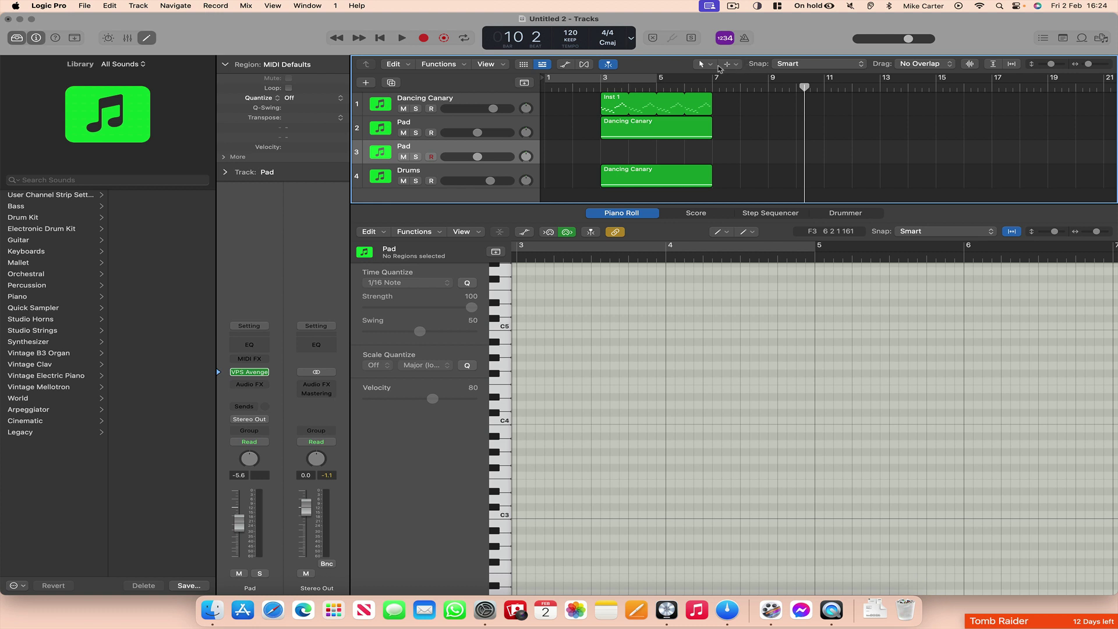
# Create a one-bar region at bar 3 on the duplicated Pad track with the Pencil tool and open it for note editing
pyautogui.click(707, 64)
pyautogui.click(734, 93)
pyautogui.click(627, 151)
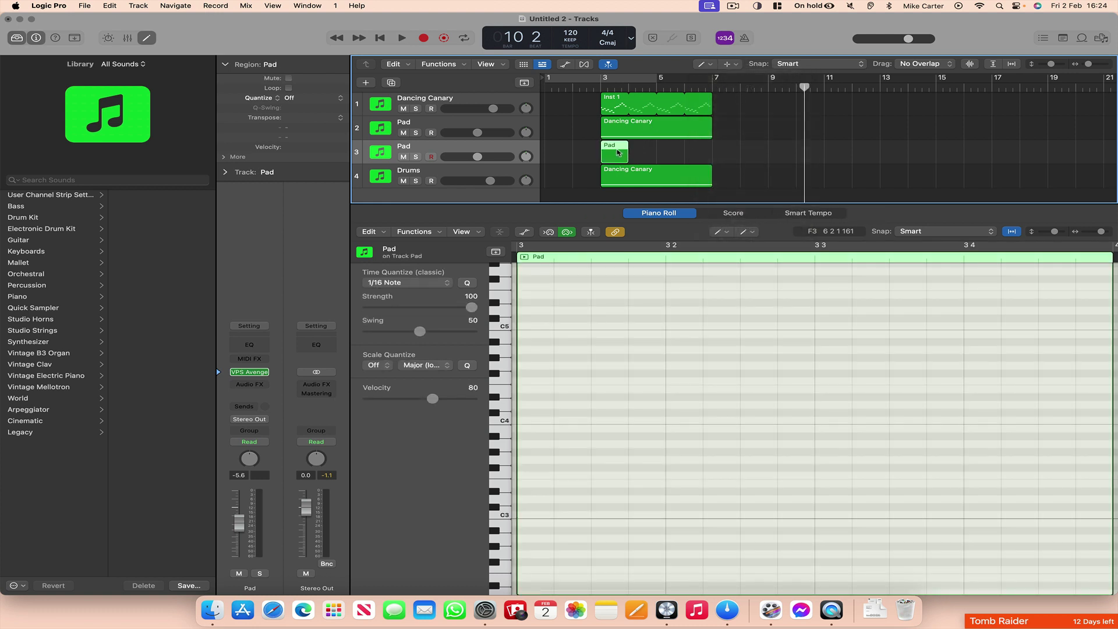
pyautogui.doubleClick(618, 152)
pyautogui.doubleClick(618, 154)
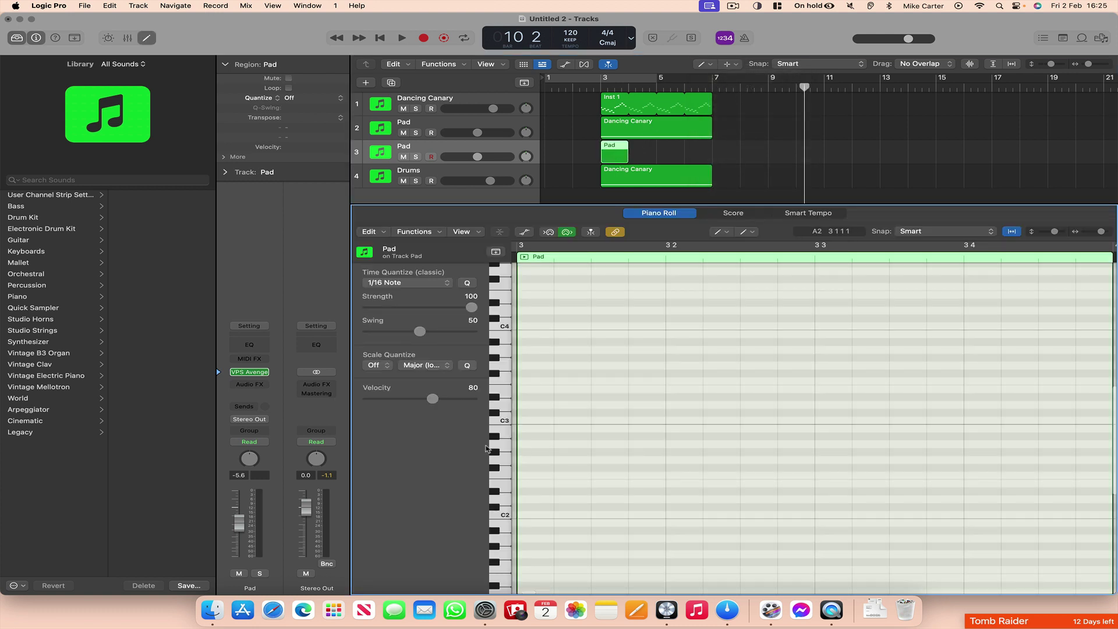
# Add a C3 note at the start of bar 3 in the new region and shorten it to an eighth note
pyautogui.click(500, 423)
pyautogui.click(521, 420)
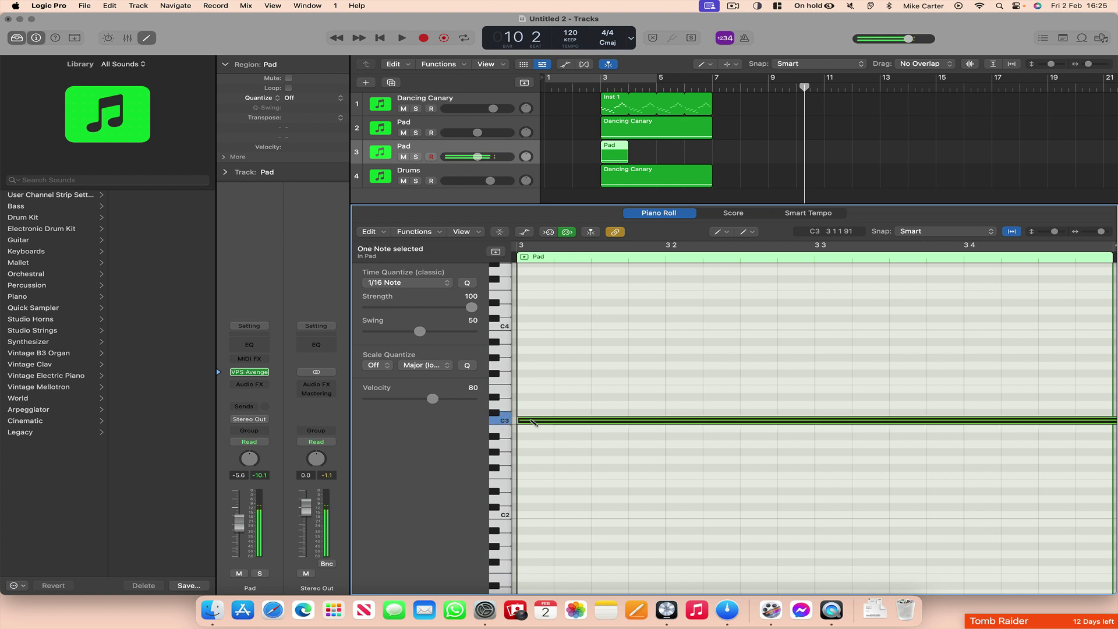
pyautogui.hscroll(3, 1095, 428)
pyautogui.hscroll(3, 1090, 423)
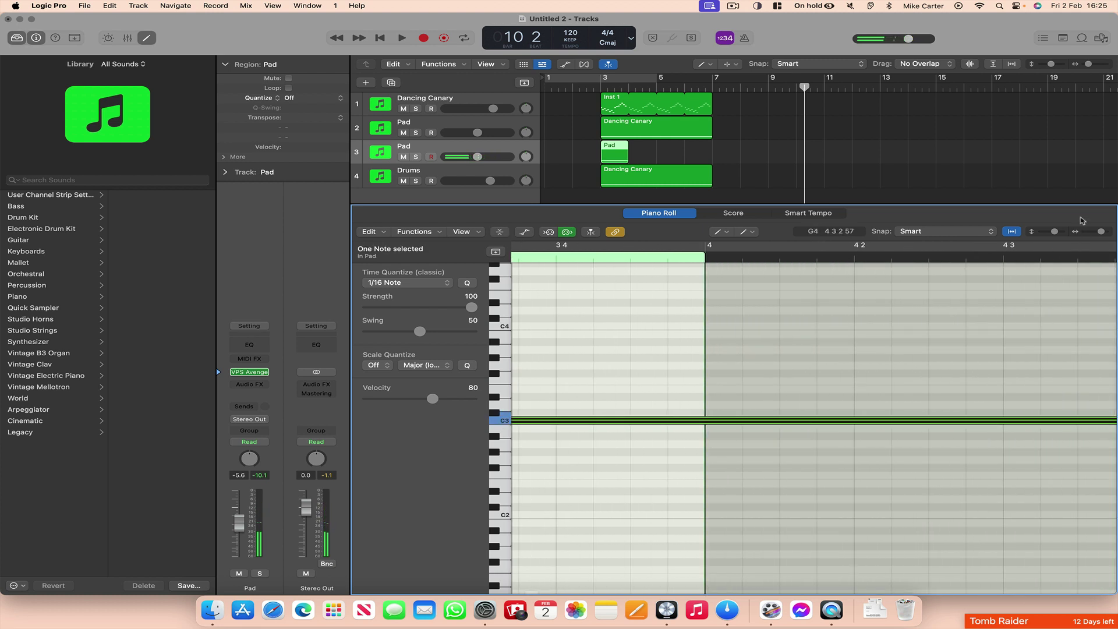
pyautogui.moveTo(1101, 235); pyautogui.dragTo(1094, 234)
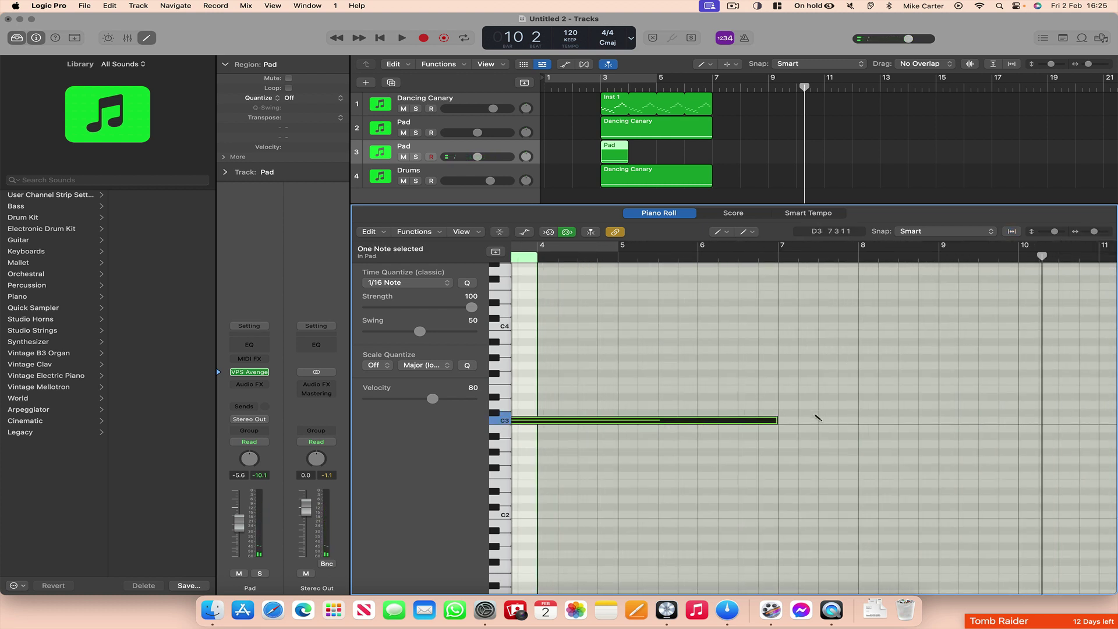
pyautogui.moveTo(774, 423); pyautogui.dragTo(519, 423)
# Add three more eighth-length C3 notes on beats 2, 3 and 4 of bar 3
pyautogui.moveTo(724, 422)
pyautogui.mouseDown()
pyautogui.moveTo(689, 422)
pyautogui.moveTo(718, 421)
pyautogui.mouseUp()
pyautogui.click(702, 419)
pyautogui.click(728, 420)
pyautogui.click(731, 421)
pyautogui.hscroll(-1, 732, 423)
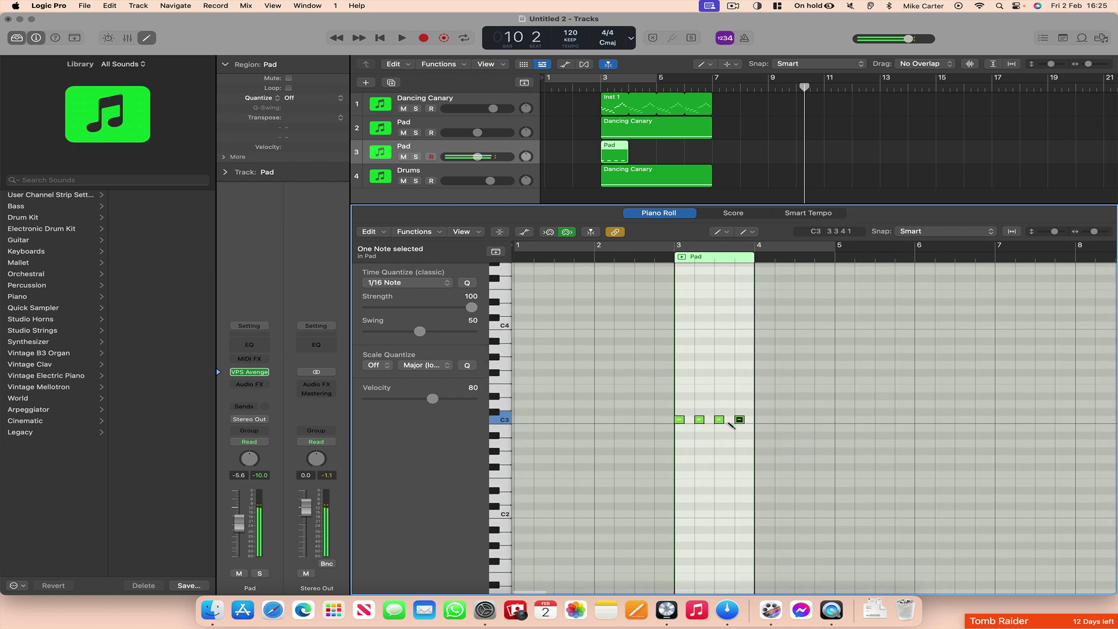
# Play the arrangement from just before bar 3, stop it and rename the third track Bass
pyautogui.scroll(-1, 732, 421)
pyautogui.doubleClick(597, 83)
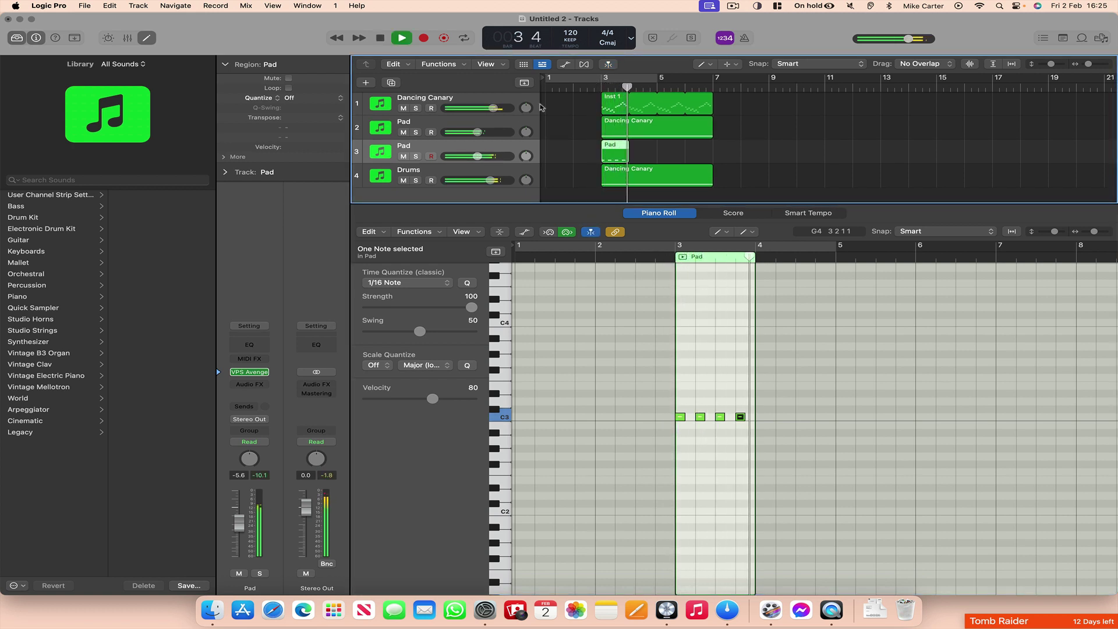
pyautogui.press('space')
pyautogui.doubleClick(439, 147)
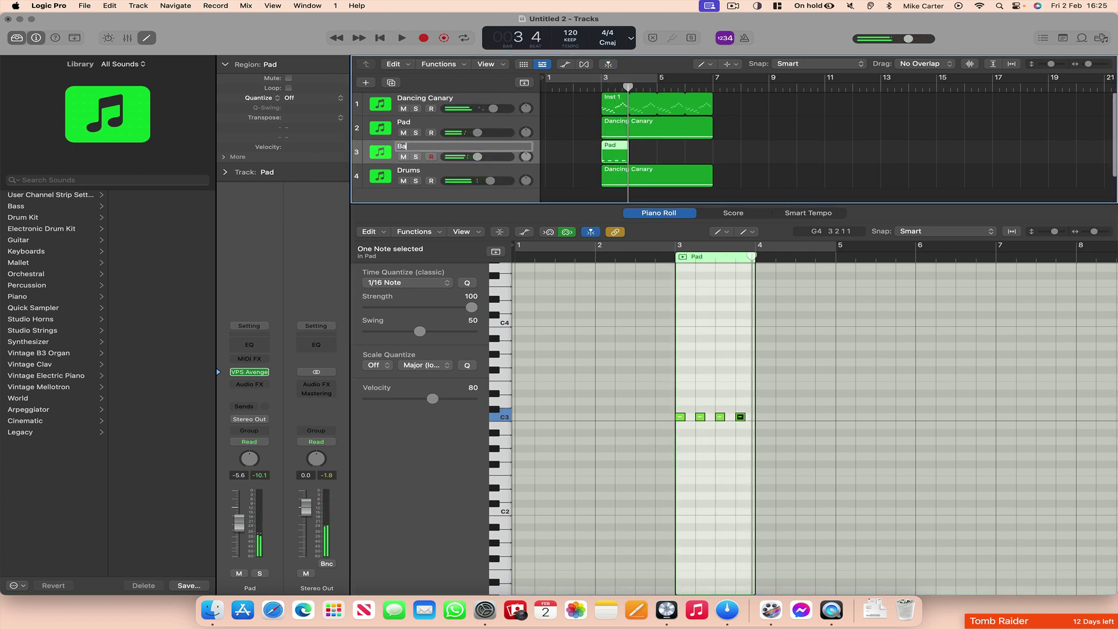
# Rename the region on the Drums track as Drums and the region on the Pad track as Pad
pyautogui.click(674, 178)
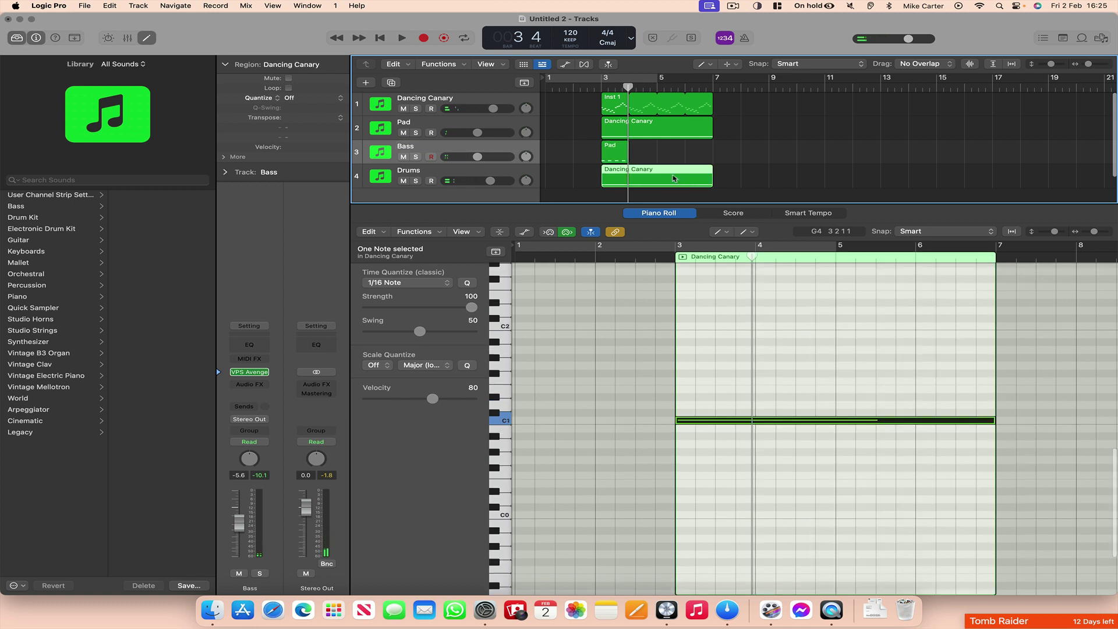
pyautogui.click(395, 181)
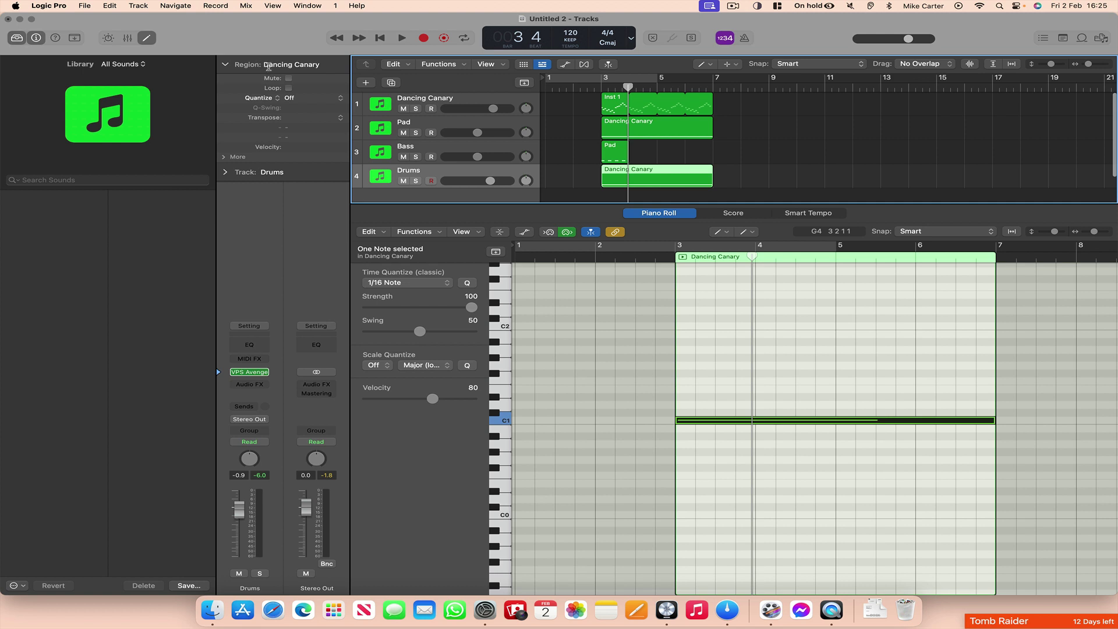
pyautogui.click(269, 66)
pyautogui.click(646, 138)
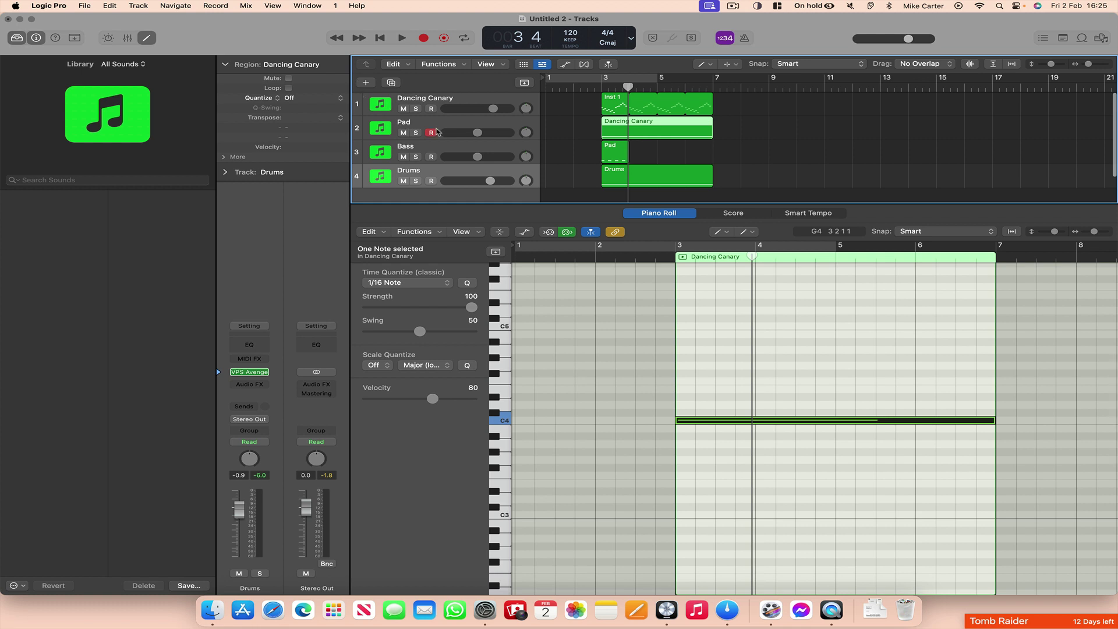
pyautogui.click(378, 117)
pyautogui.doubleClick(321, 65)
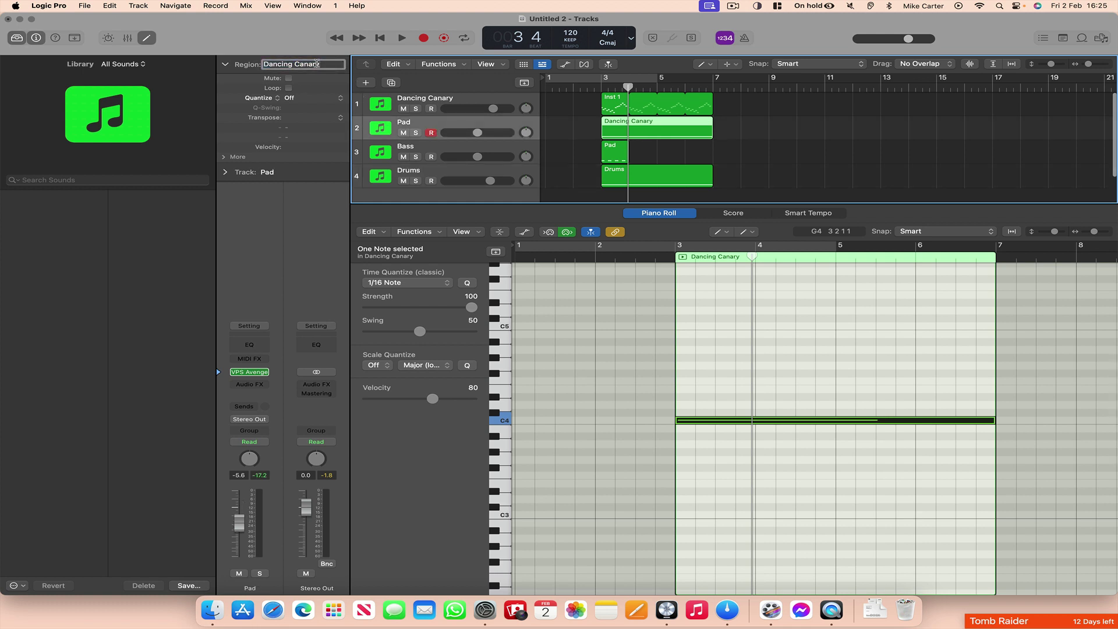
pyautogui.write('Pad')
pyautogui.press('Return')
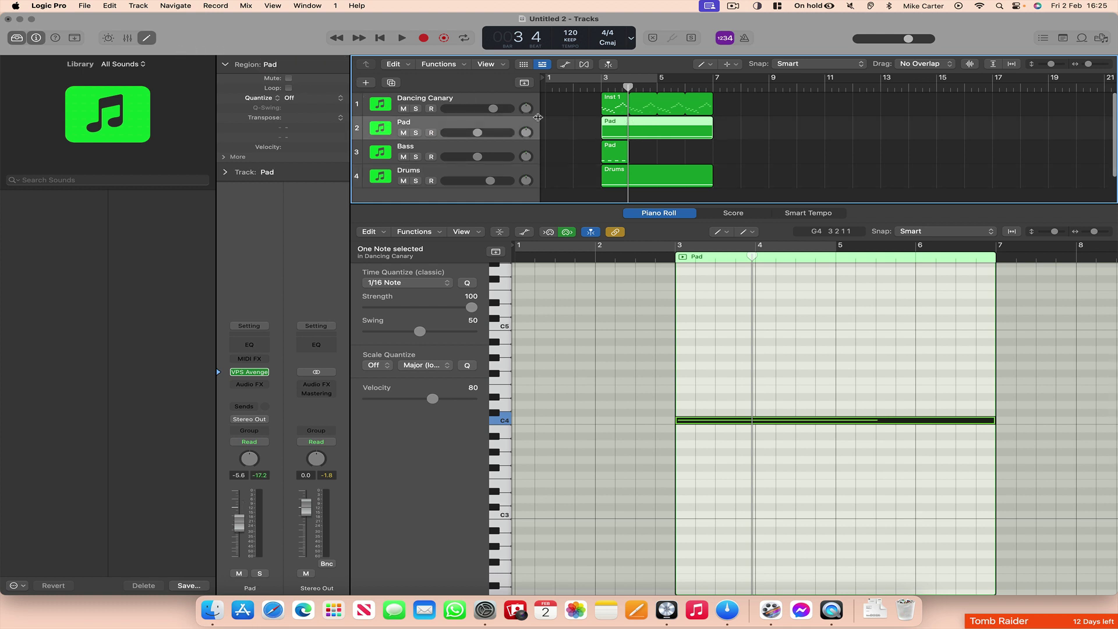
# Rename the first track's region as Dancing Canary and the third track's region as Bass
pyautogui.click(462, 102)
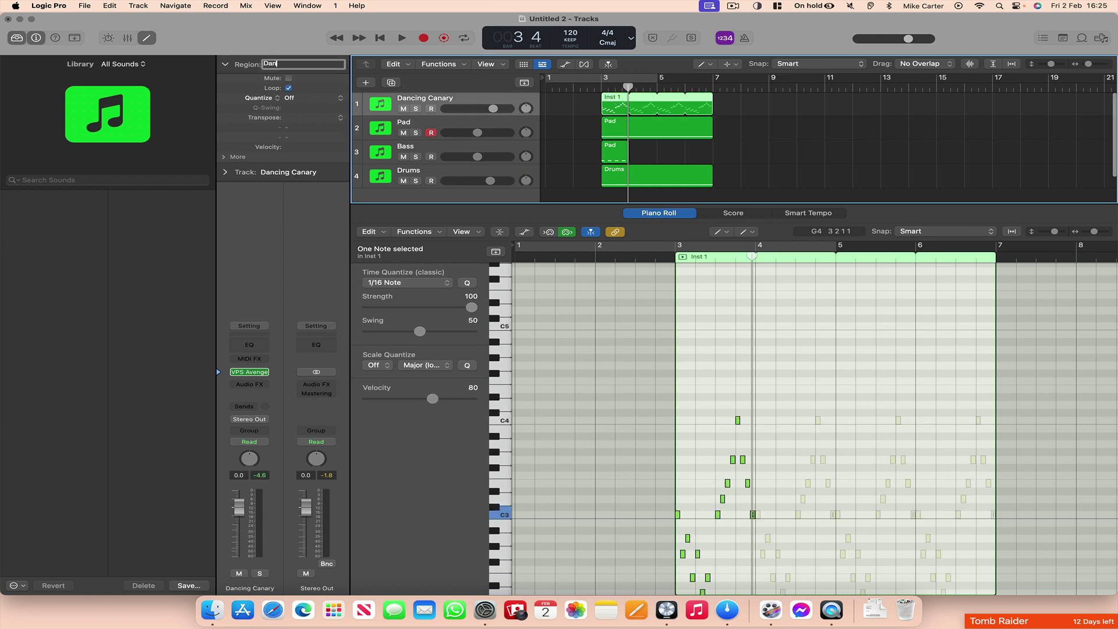
pyautogui.press('Return')
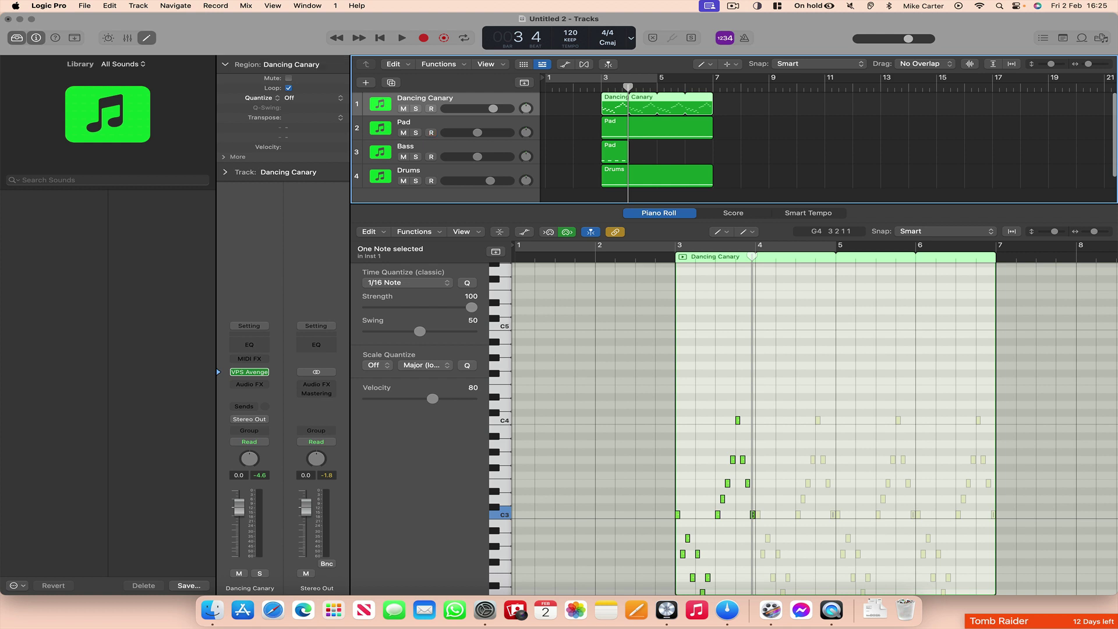
pyautogui.click(622, 147)
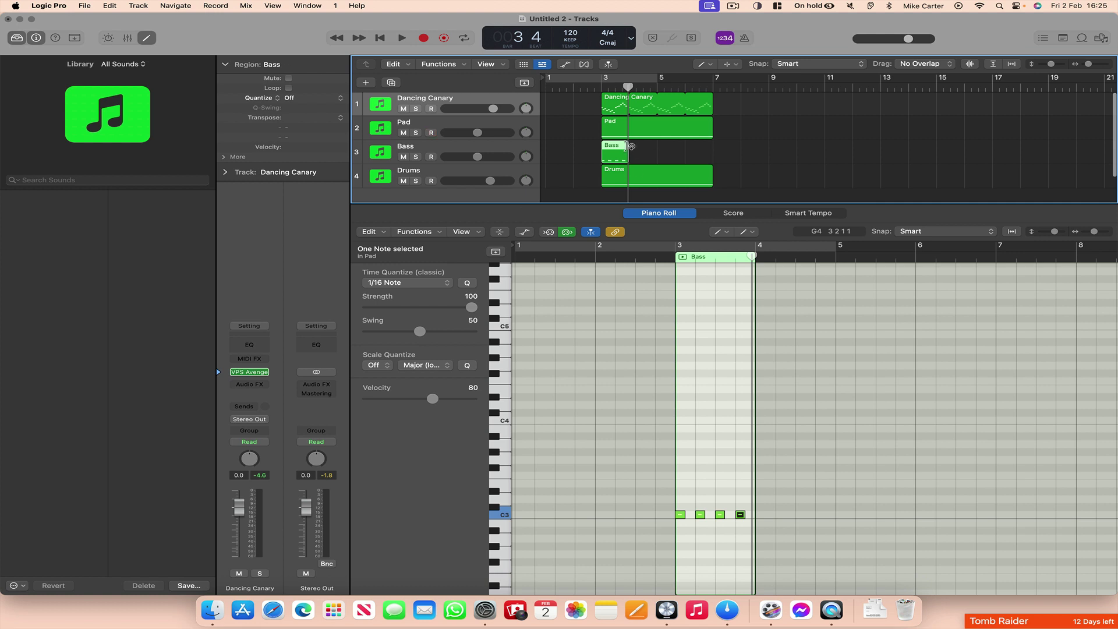
# Loop the Bass region slightly past bar 7, then start playback and switch the arrangement to the Pointer tool
pyautogui.moveTo(627, 147); pyautogui.dragTo(716, 153)
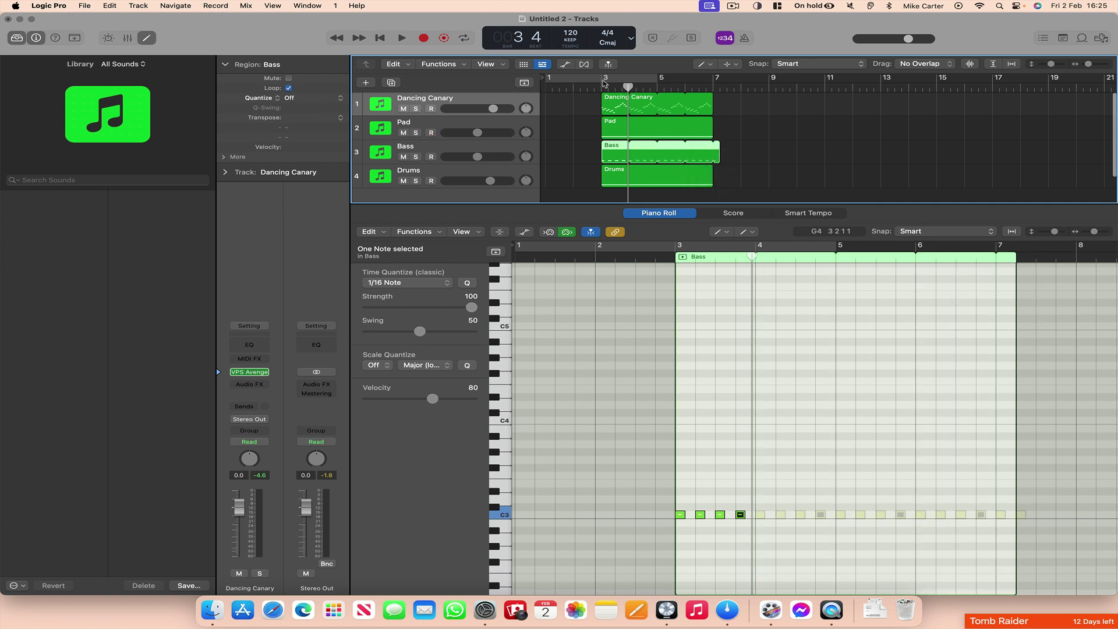
pyautogui.click(722, 149)
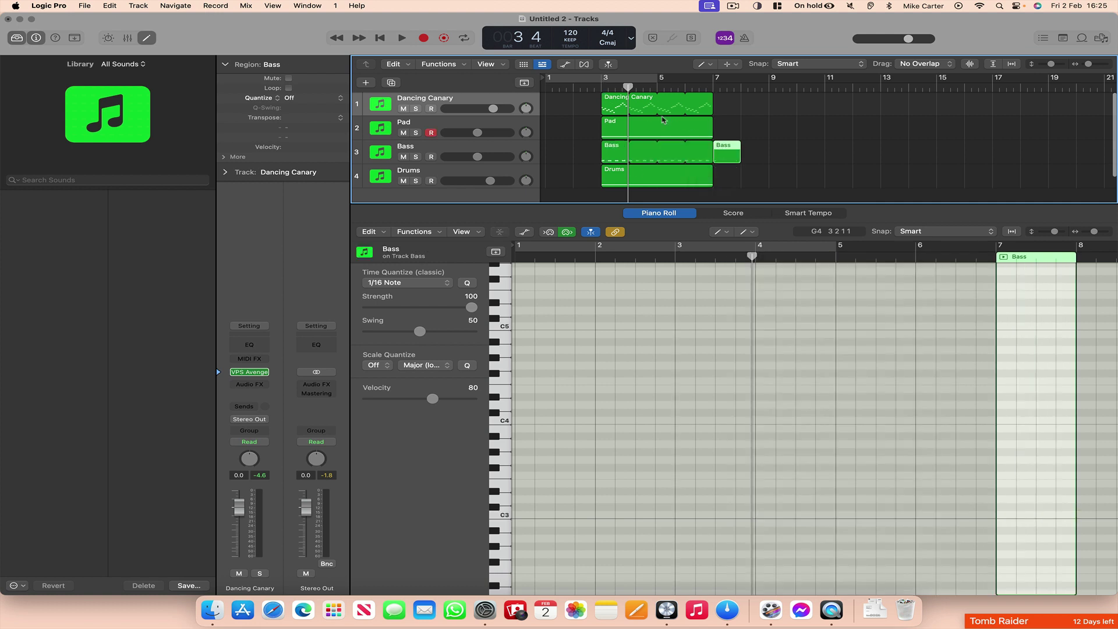
pyautogui.press('space')
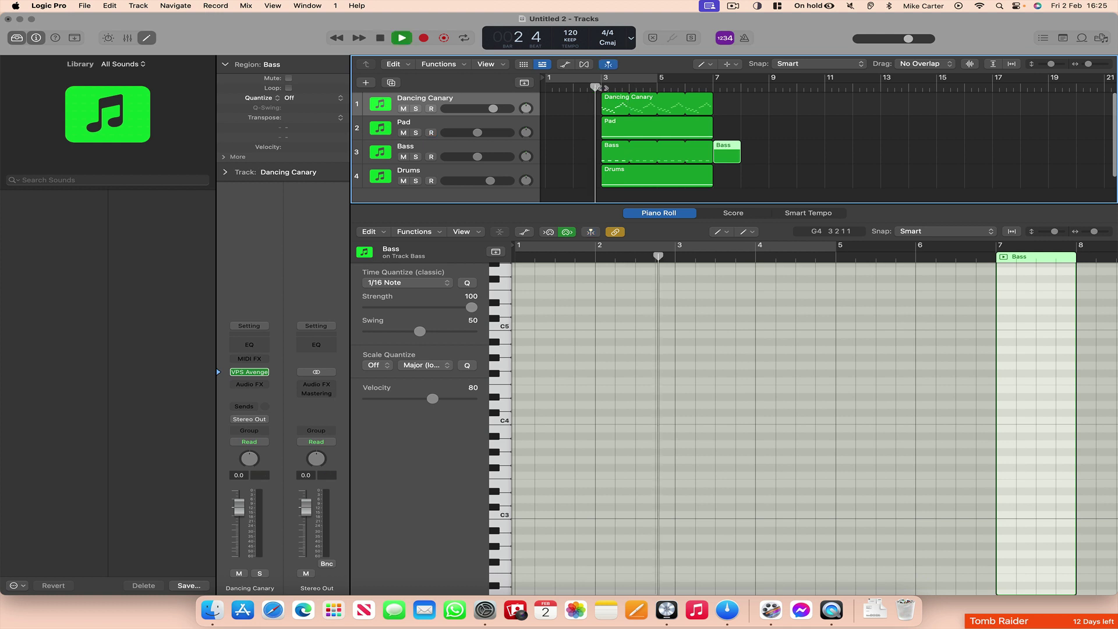
pyautogui.click(706, 65)
pyautogui.click(735, 76)
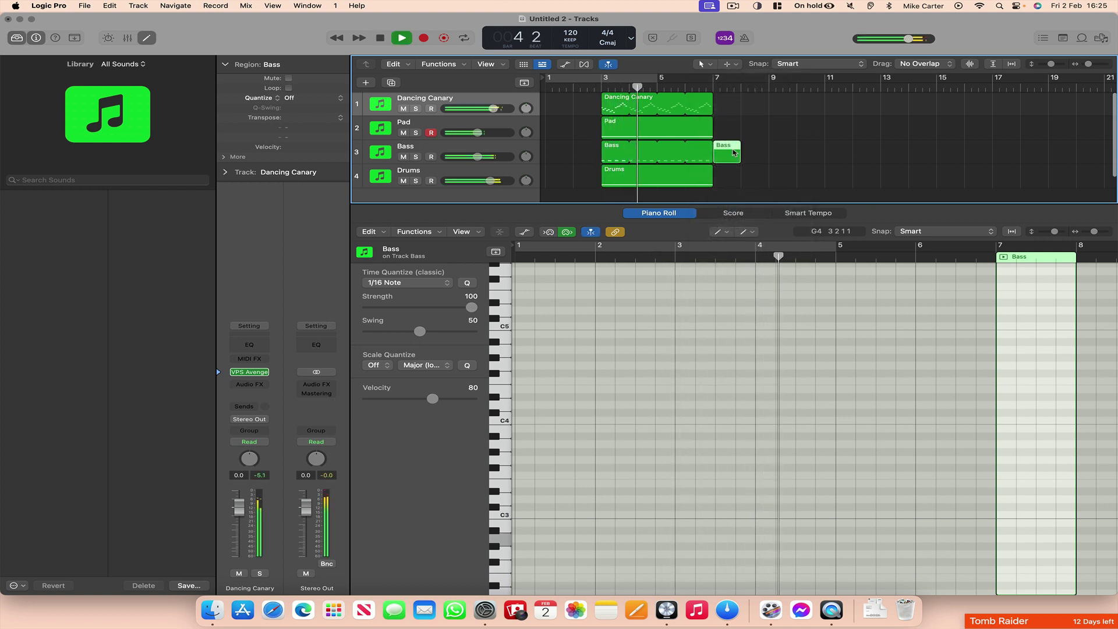
# Try deleting the stray Bass region at bar 7 and undo each deletion, then stop playback
pyautogui.press('BackSpace')
pyautogui.press('super+z')
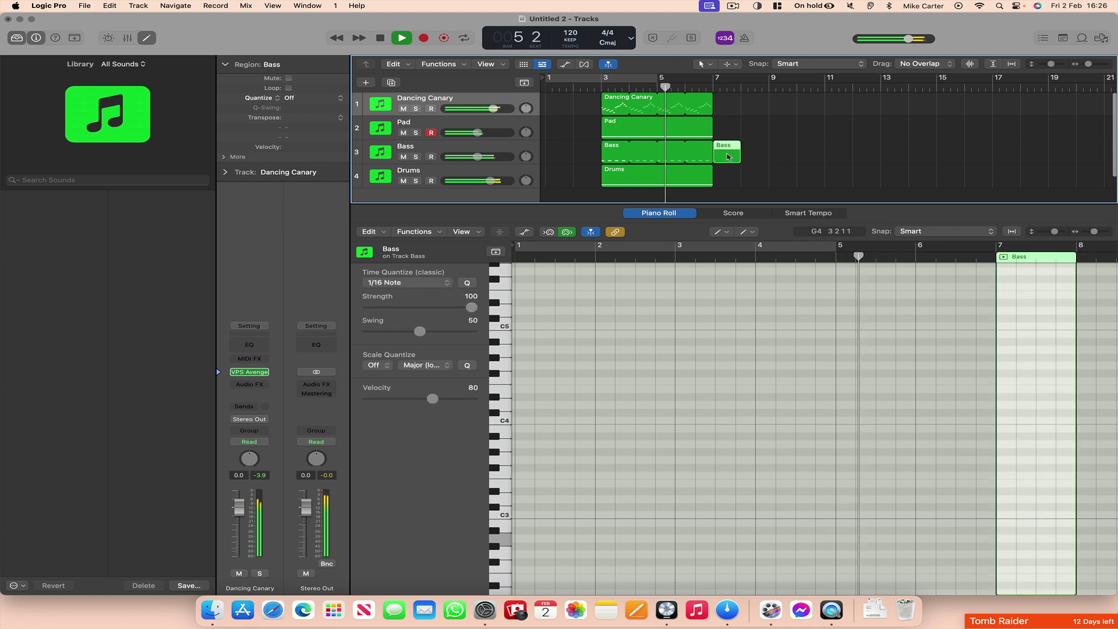
pyautogui.press('BackSpace')
pyautogui.press('super+z')
pyautogui.press('Return')
pyautogui.press('BackSpace')
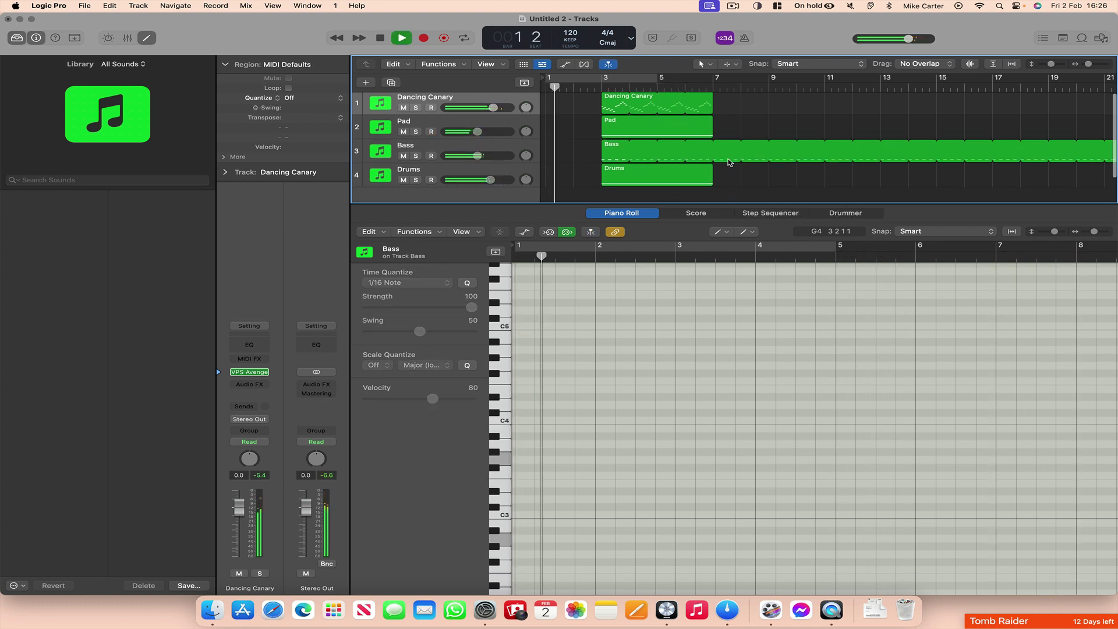
pyautogui.press('space')
pyautogui.press('super+z')
pyautogui.click(782, 130)
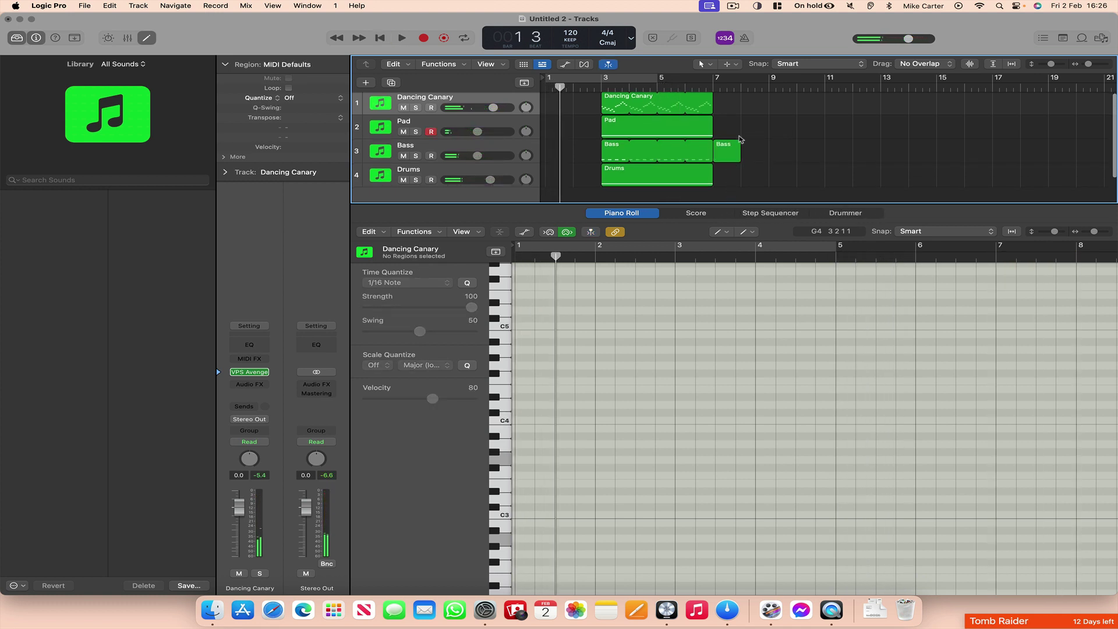
# Delete the empty Bass region at bar 7 during playback and stop the transport
pyautogui.press('space')
pyautogui.click(728, 146)
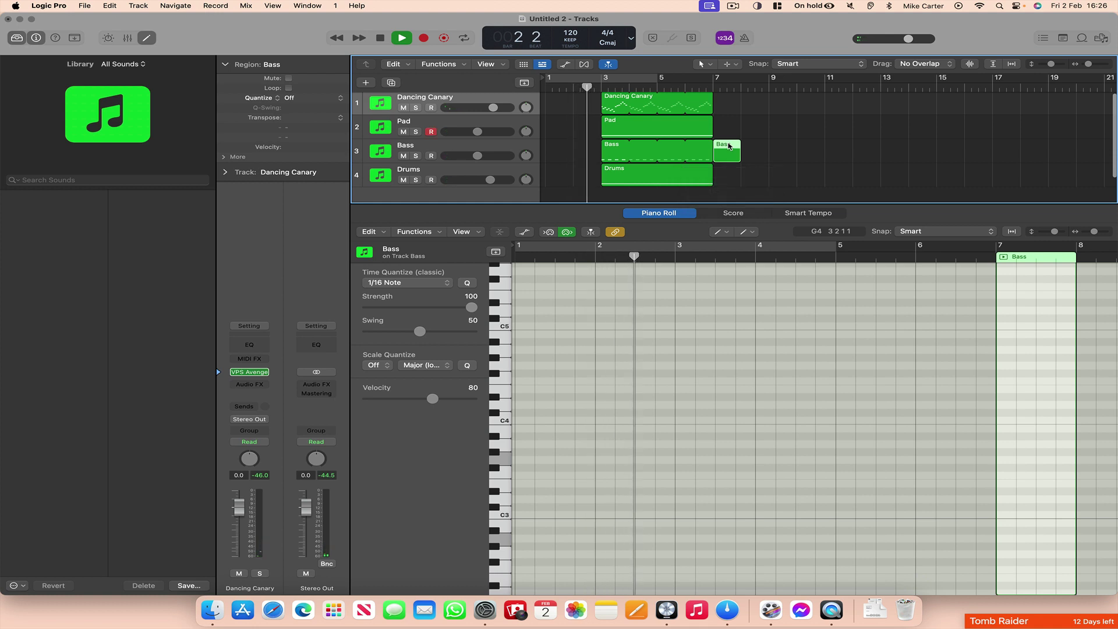
pyautogui.press('BackSpace')
pyautogui.press('space')
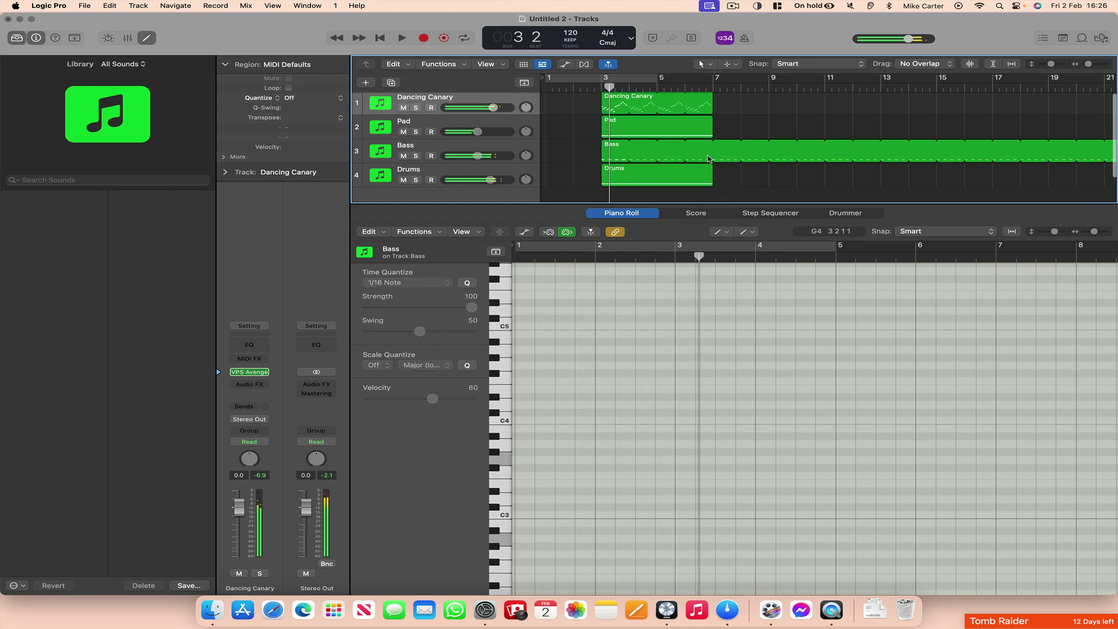
# Place the playhead at bar 7, turn off looping on the Bass region and loop it again up to bar 7
pyautogui.click(747, 156)
pyautogui.moveTo(612, 87); pyautogui.dragTo(714, 88)
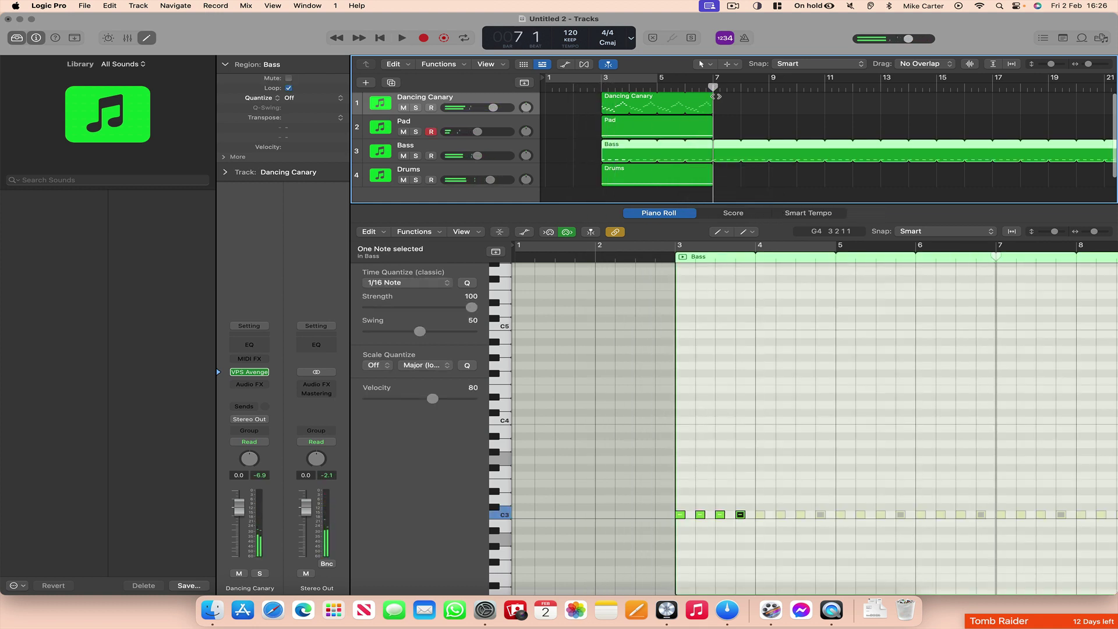
pyautogui.click(289, 87)
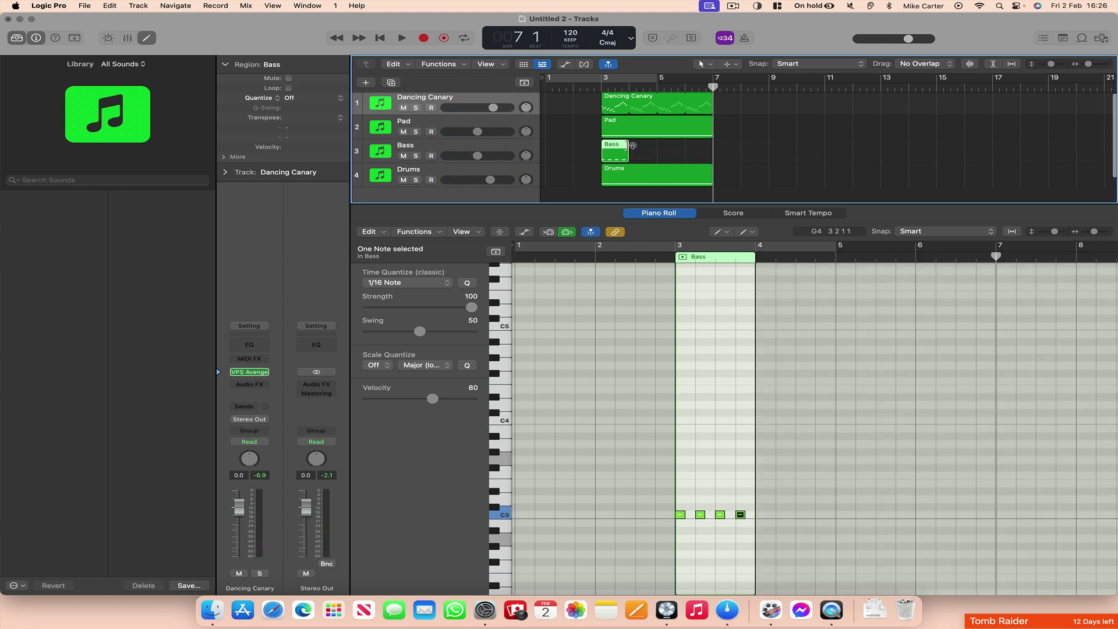
pyautogui.moveTo(626, 141); pyautogui.dragTo(712, 149)
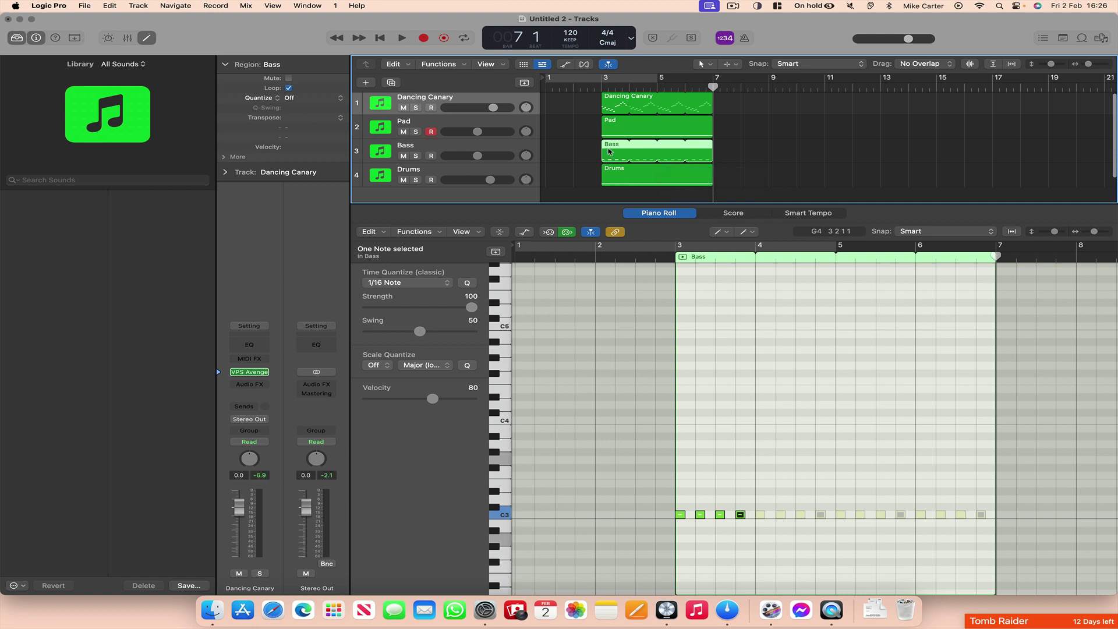
# Enable a cycle range from bar 3 to bar 7 and play the arrangement from just before bar 3
pyautogui.click(593, 104)
pyautogui.click(587, 85)
pyautogui.moveTo(587, 79); pyautogui.dragTo(588, 84)
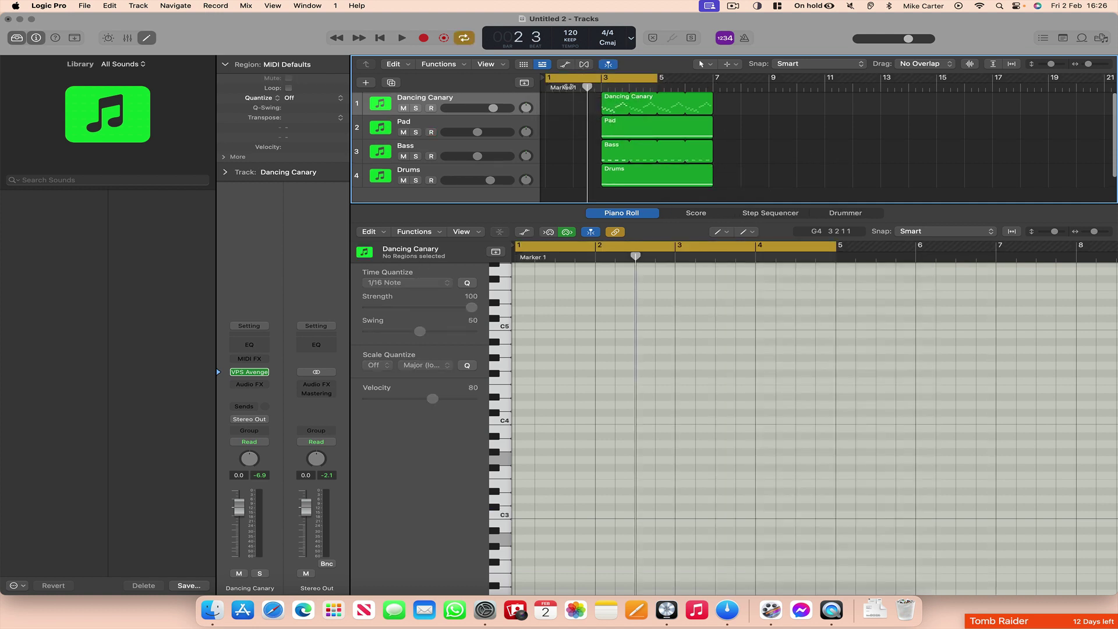
pyautogui.moveTo(604, 79); pyautogui.dragTo(660, 79)
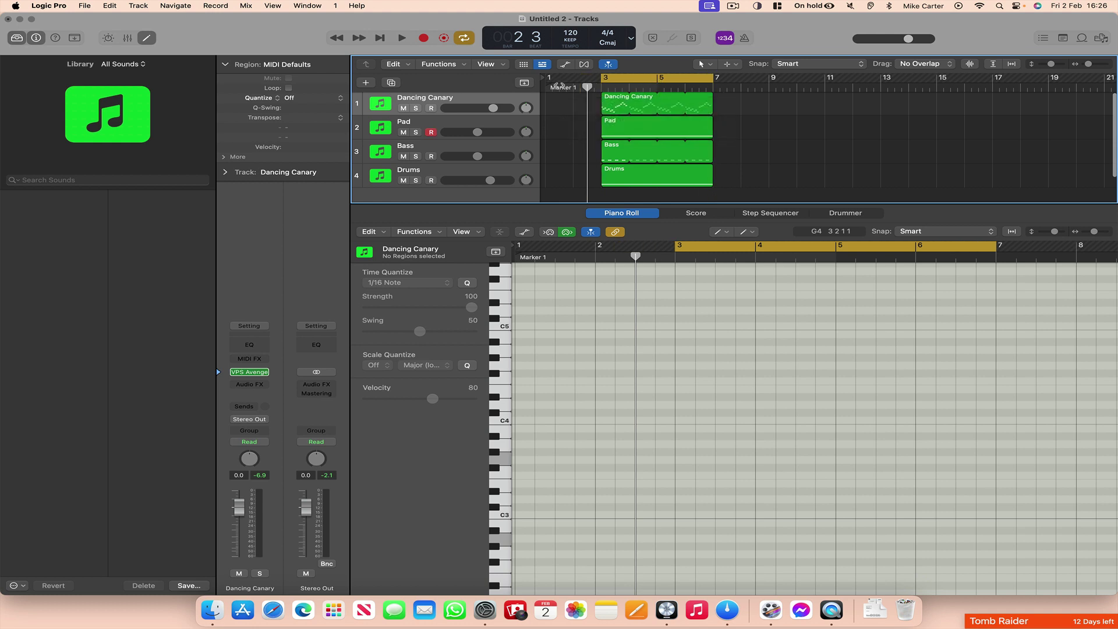
pyautogui.click(583, 87)
pyautogui.press('space')
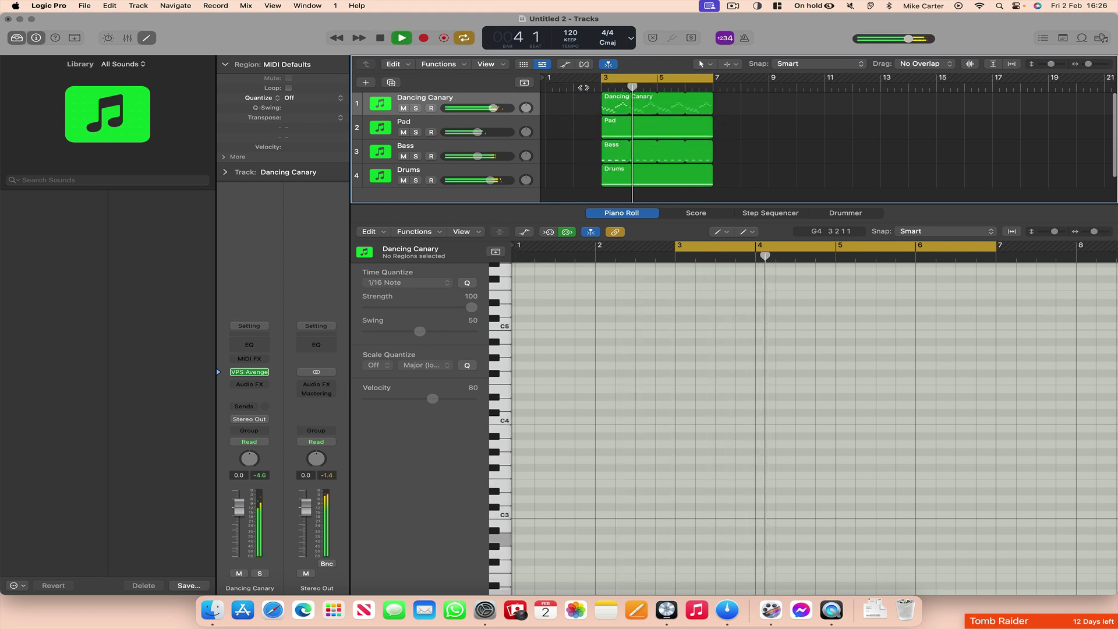
# Stop playback on the Bass track, switch note editing to the Pointer tool and copy its four C3 notes half a beat later
pyautogui.click(502, 156)
pyautogui.press('space')
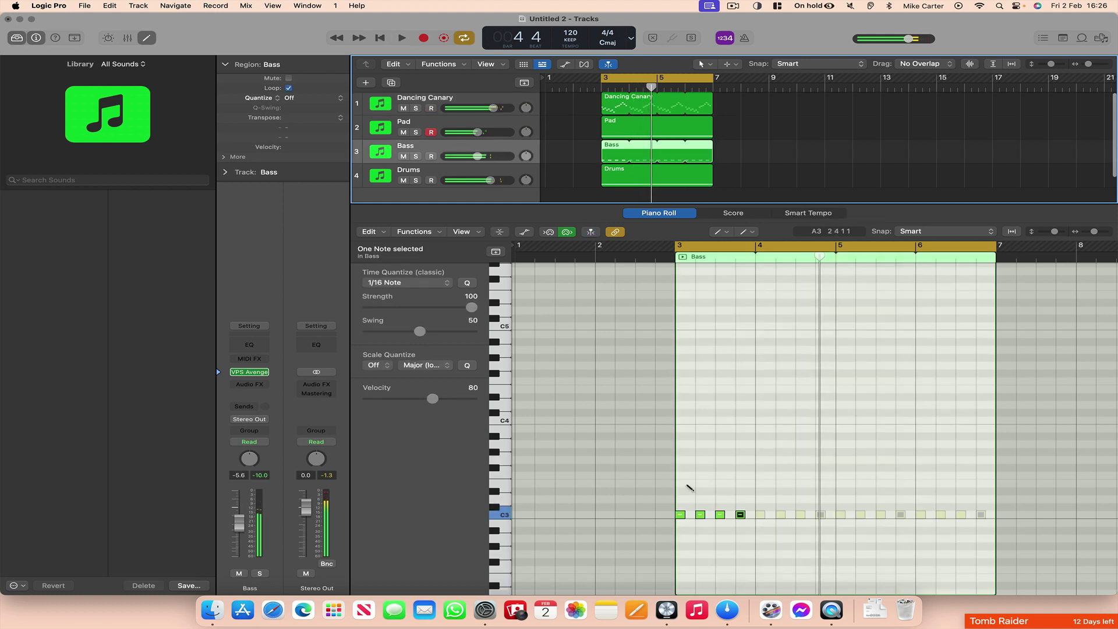
pyautogui.click(729, 234)
pyautogui.click(733, 244)
pyautogui.click(707, 499)
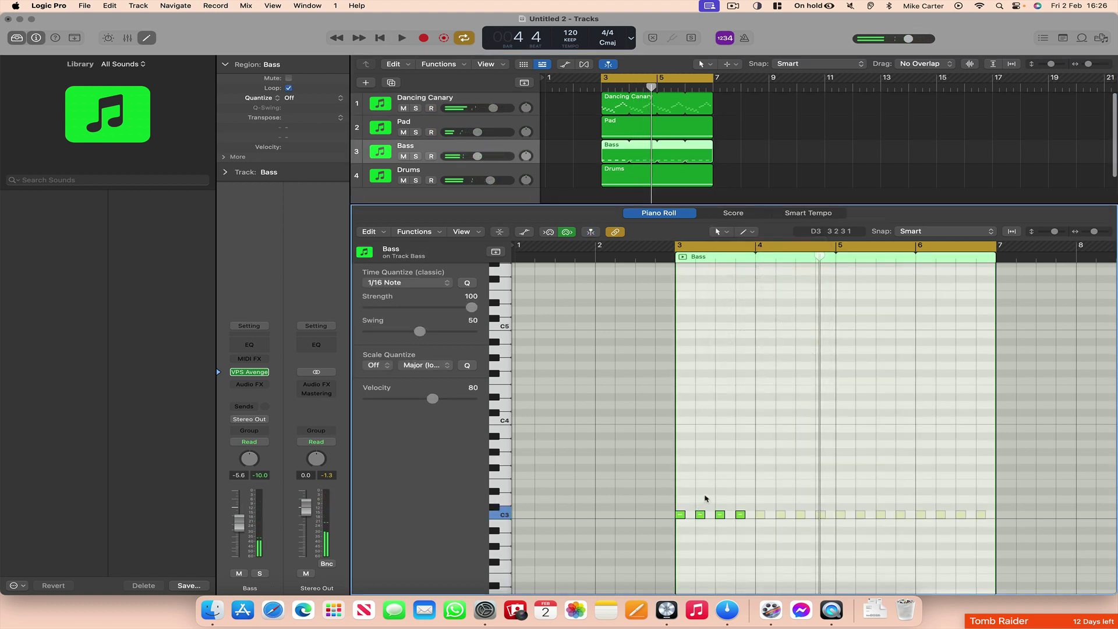
pyautogui.press('super+a')
pyautogui.moveTo(682, 515); pyautogui.dragTo(695, 516)
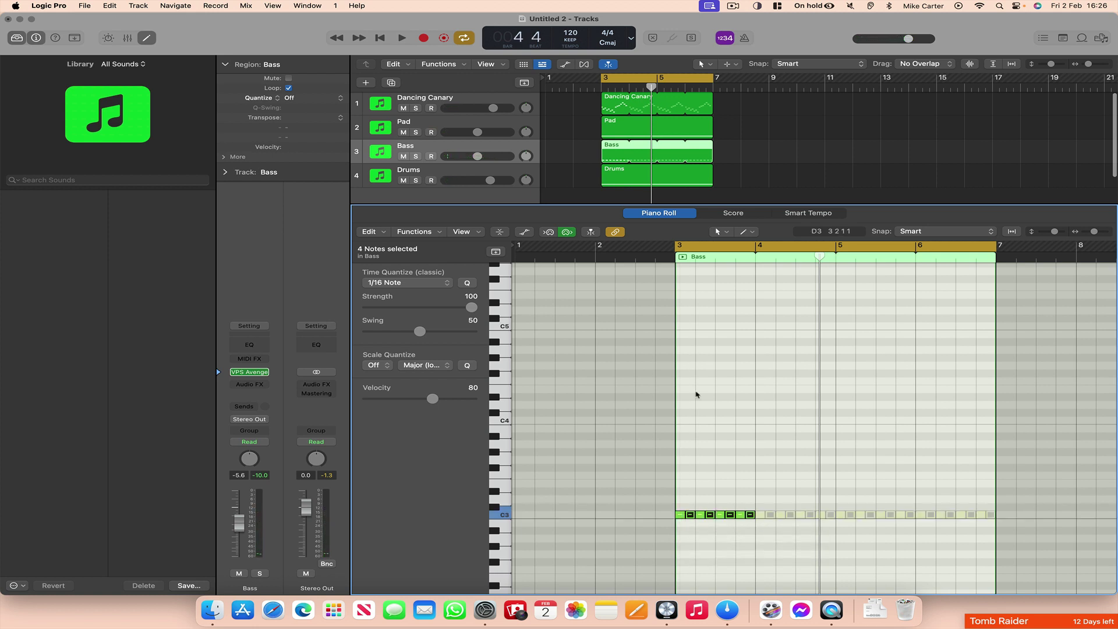
# Play the cycle from bar 3, soloing the Bass track briefly to hear its pattern before unsoloing it
pyautogui.click(478, 131)
pyautogui.press('space')
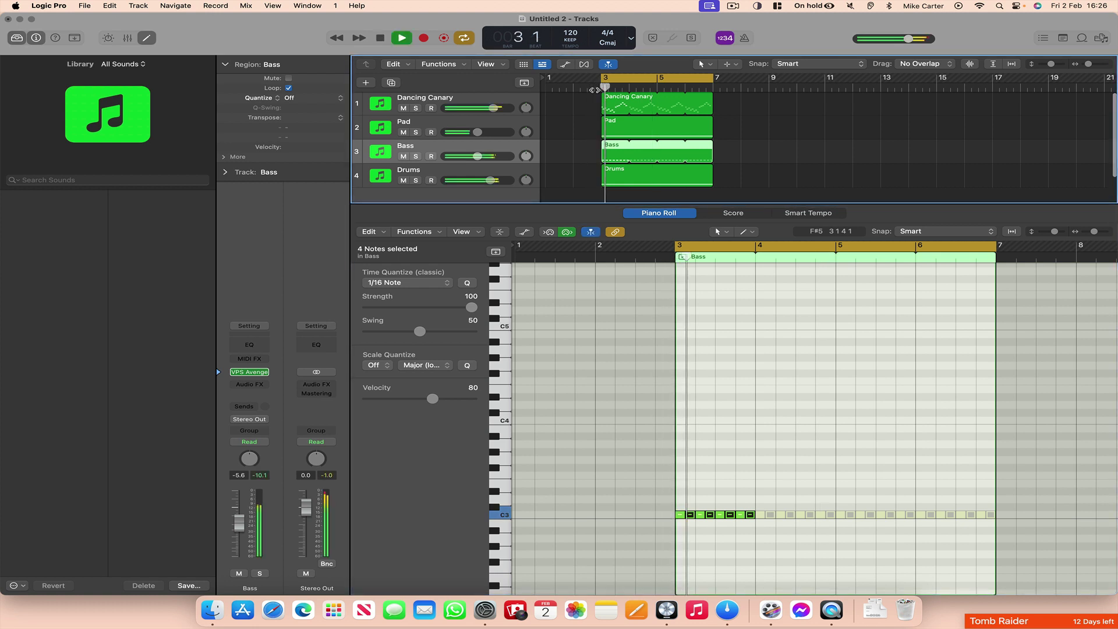
pyautogui.click(416, 156)
pyautogui.click(416, 156)
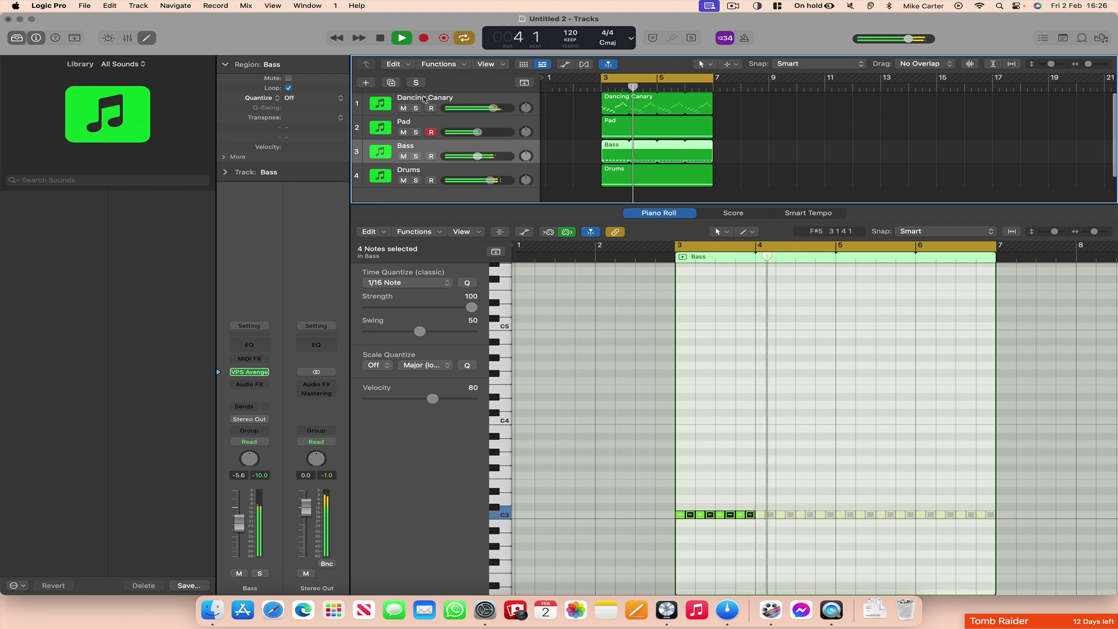
# Disarm recording on the Pad track, select that track and stop playback
pyautogui.click(431, 132)
pyautogui.click(450, 128)
pyautogui.press('space')
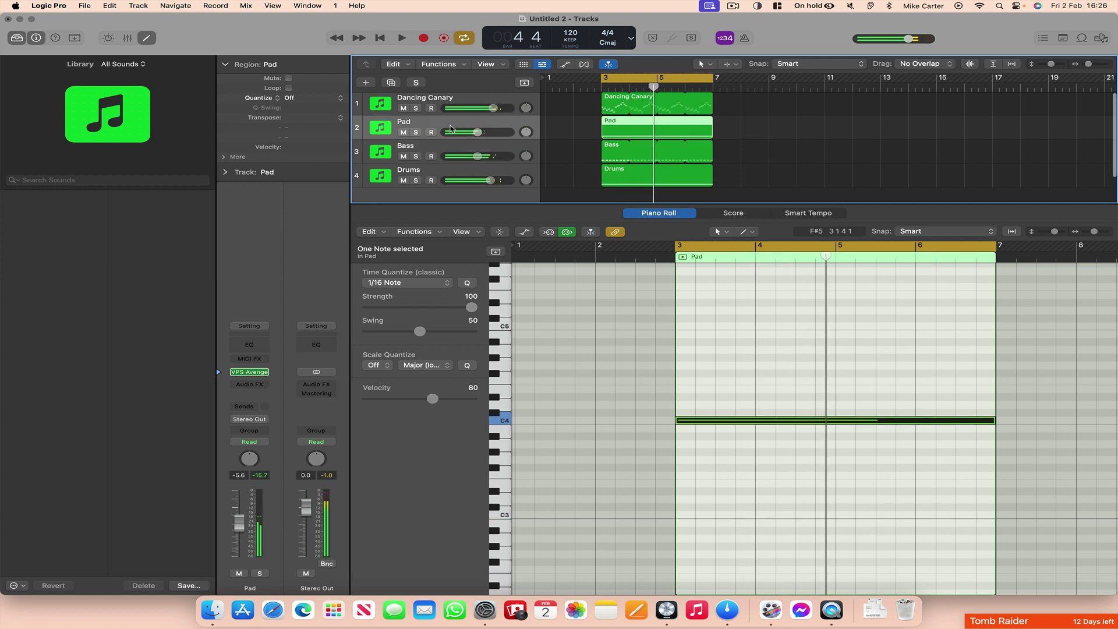
# Duplicate the Pad track and load the LD Bitten Saw preset from the Leads category in the new track's synth
pyautogui.press('super+d')
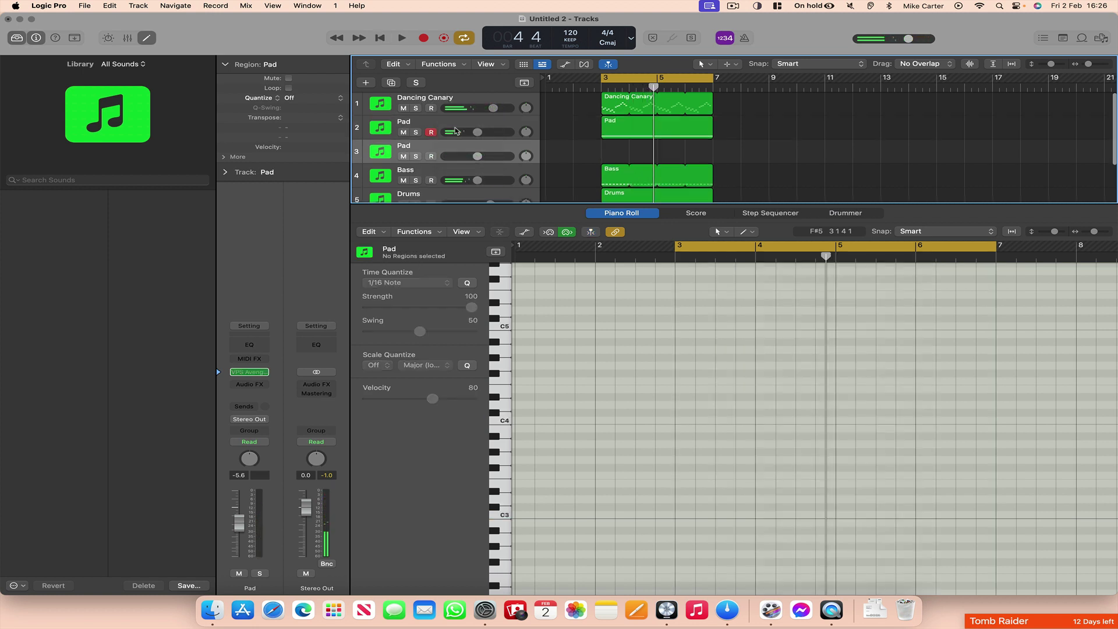
pyautogui.click(251, 373)
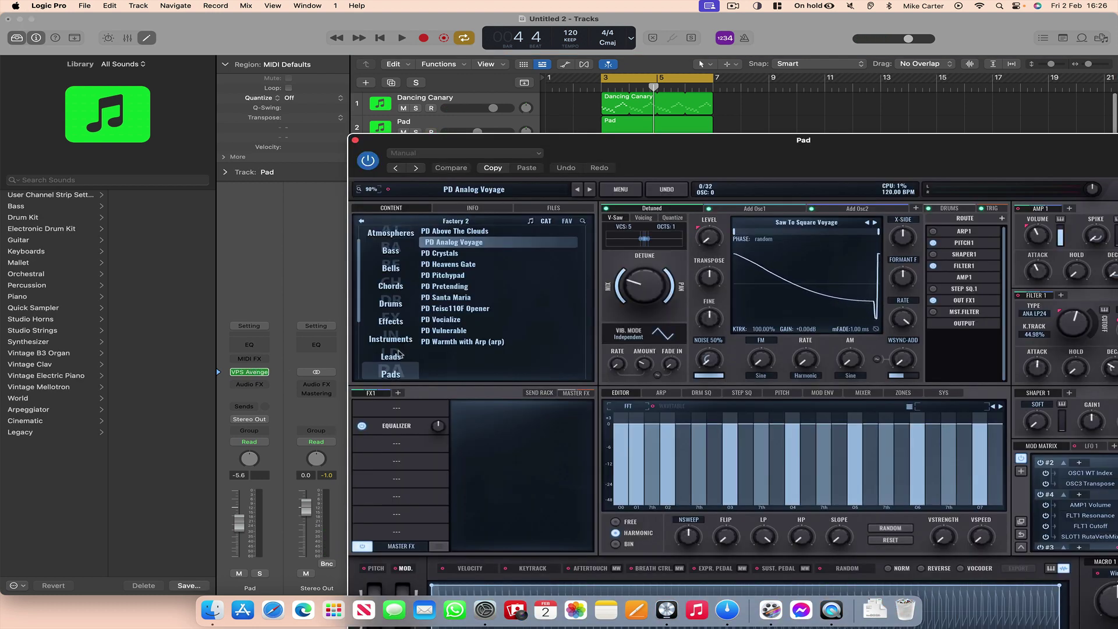
pyautogui.click(400, 354)
pyautogui.press('Down')
pyautogui.press('Down')
pyautogui.press('Down')
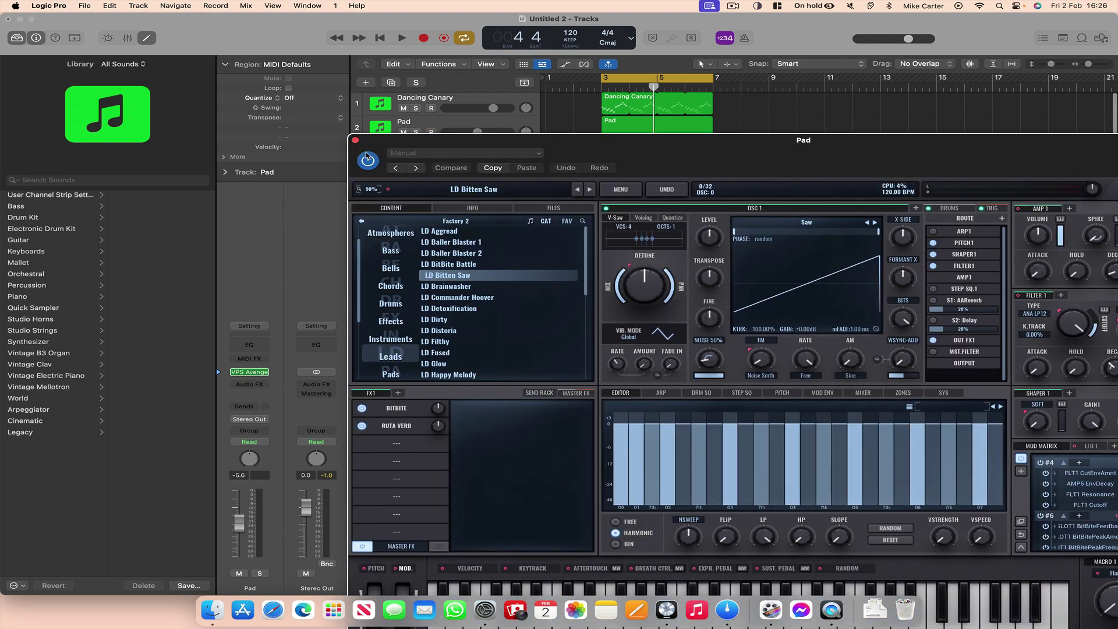
pyautogui.click(356, 141)
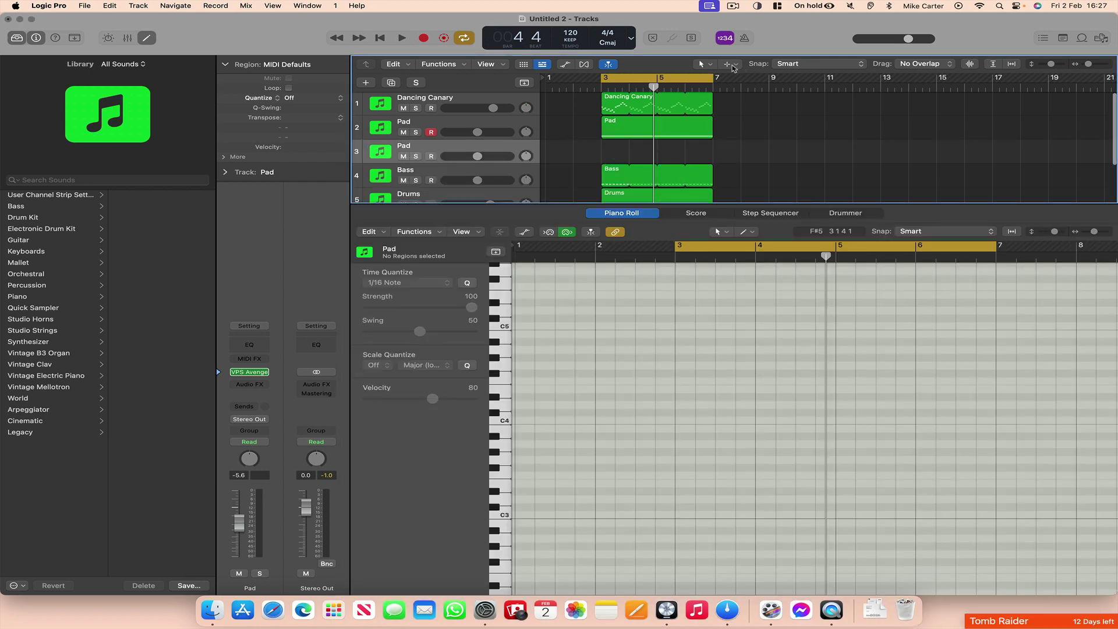
# Draw a region from bar 3 to bar 7 on the duplicated track with the Pencil tool and rename the track Lead
pyautogui.click(733, 65)
pyautogui.click(716, 66)
pyautogui.click(711, 65)
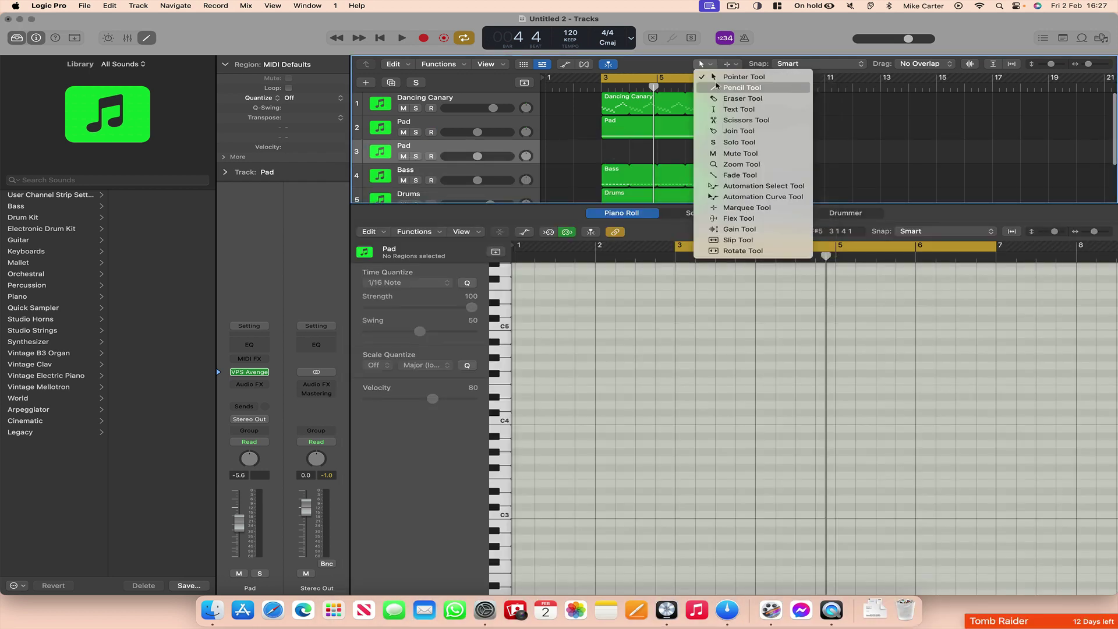
pyautogui.click(717, 88)
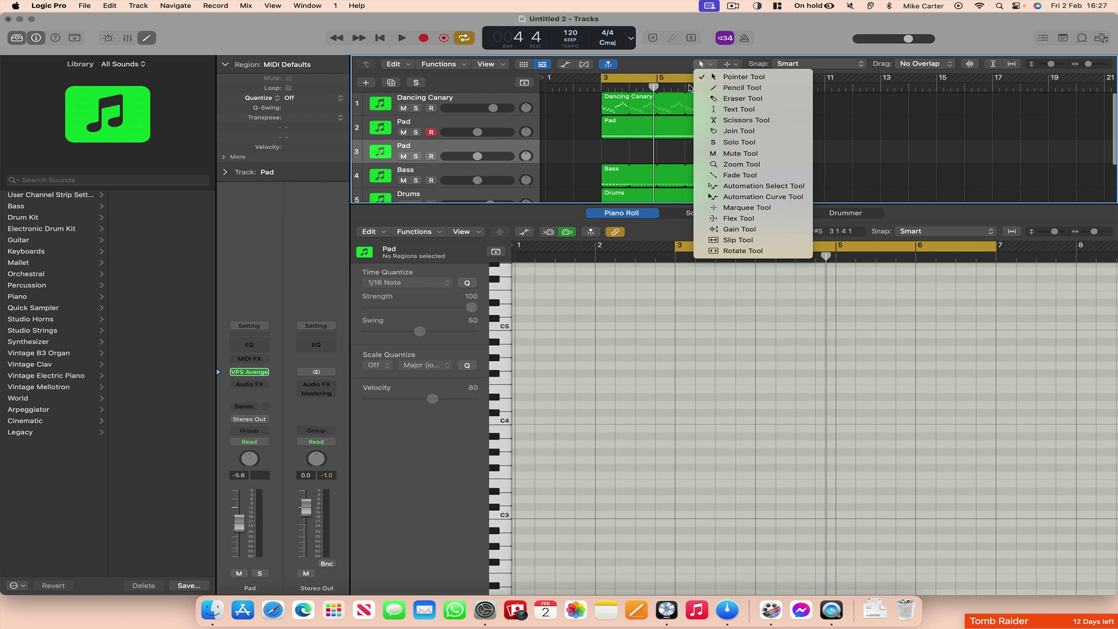
pyautogui.click(615, 153)
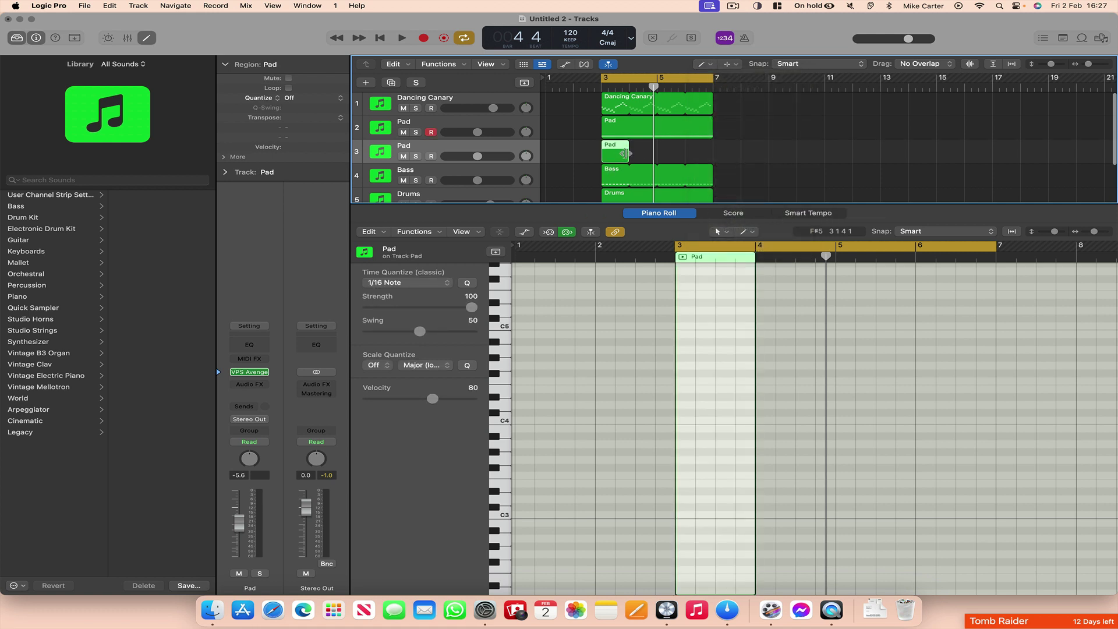
pyautogui.moveTo(625, 153); pyautogui.dragTo(712, 156)
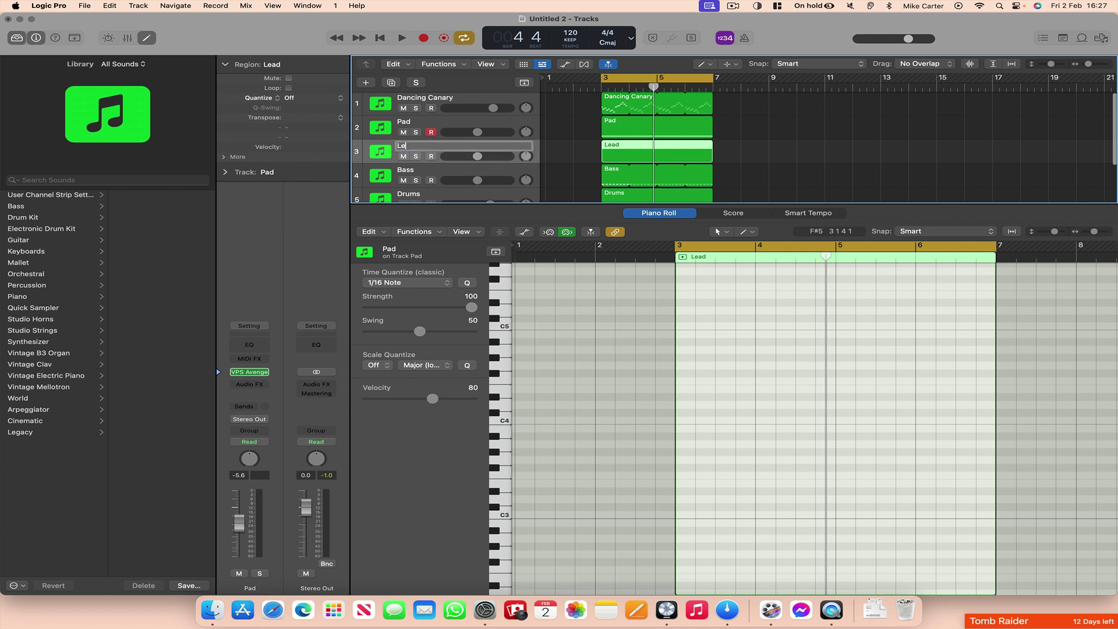
pyautogui.write('ad')
pyautogui.press('Return')
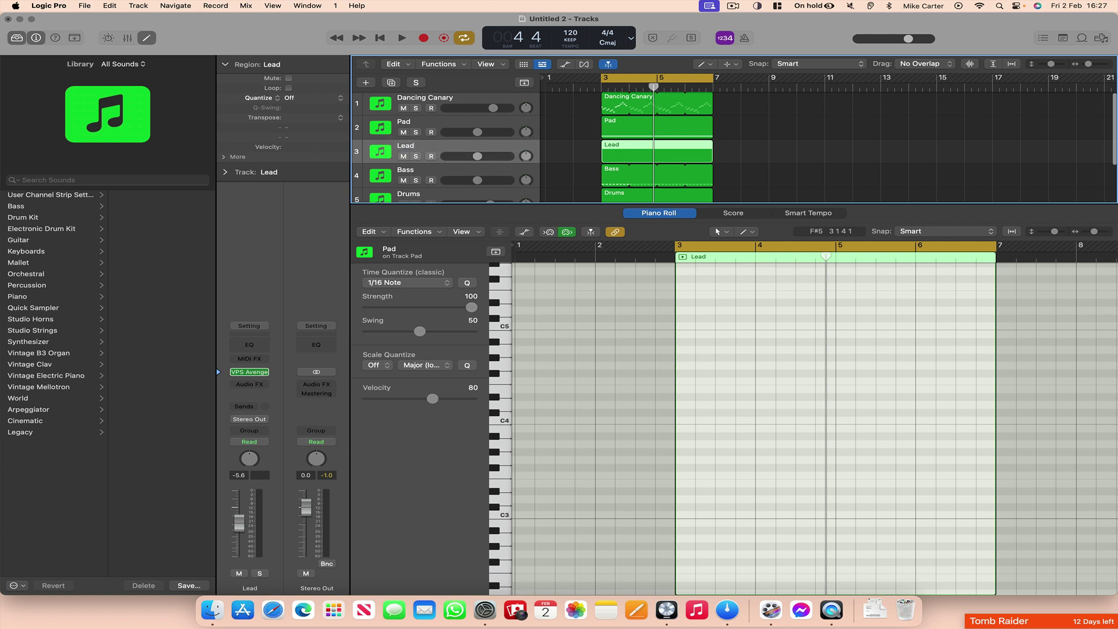
# Open the Lead region for note editing and place a C3 note at the start of bar 3 with the Pencil tool
pyautogui.doubleClick(645, 148)
pyautogui.doubleClick(647, 147)
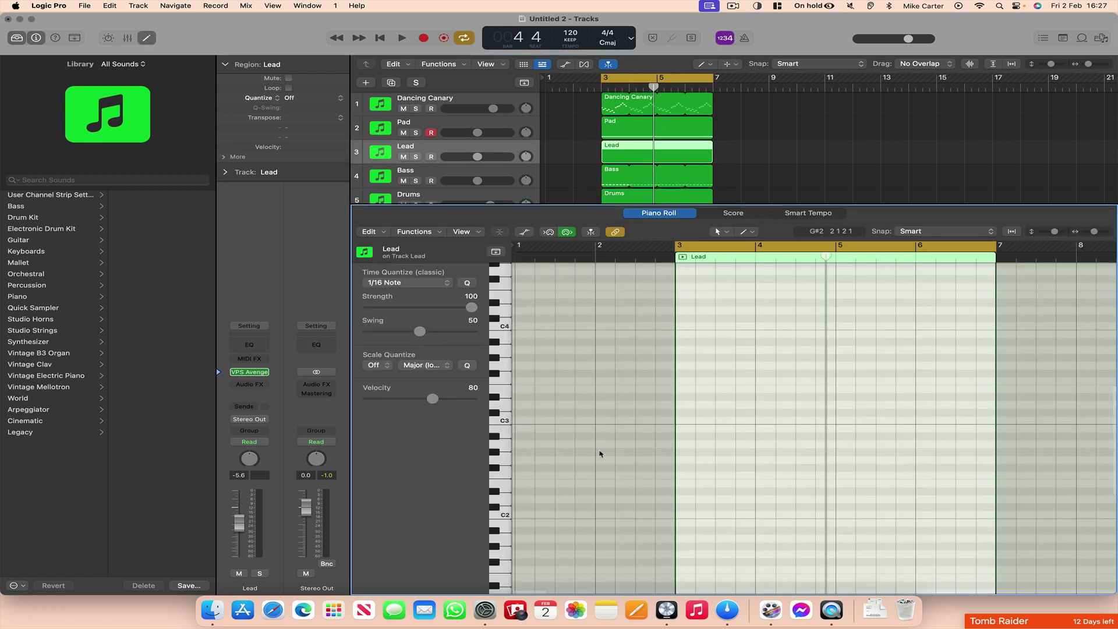
pyautogui.click(725, 232)
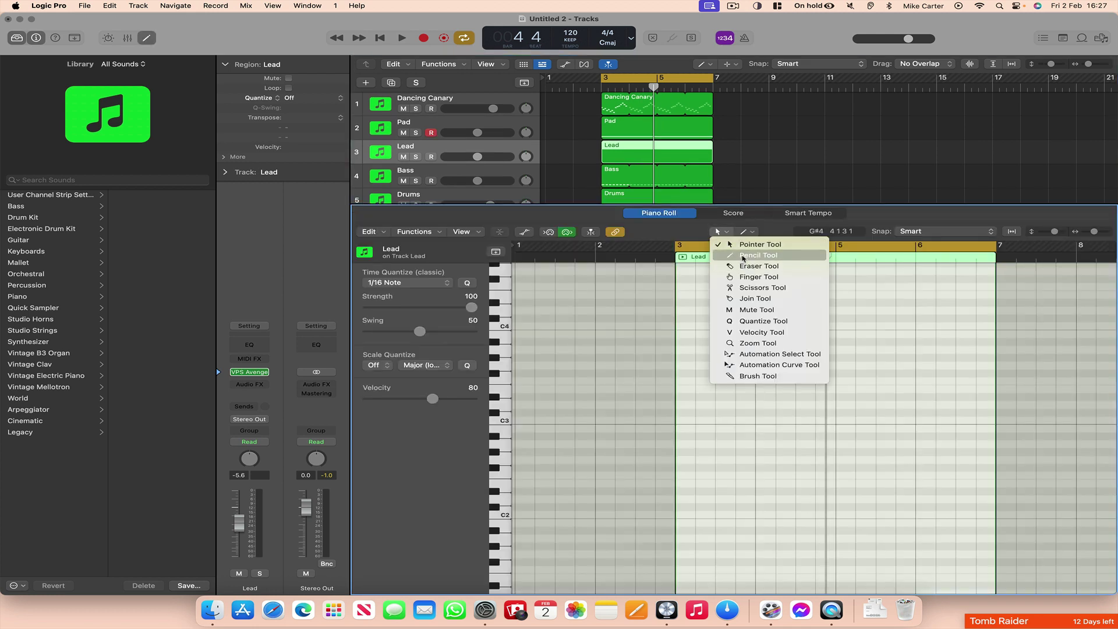
pyautogui.click(743, 256)
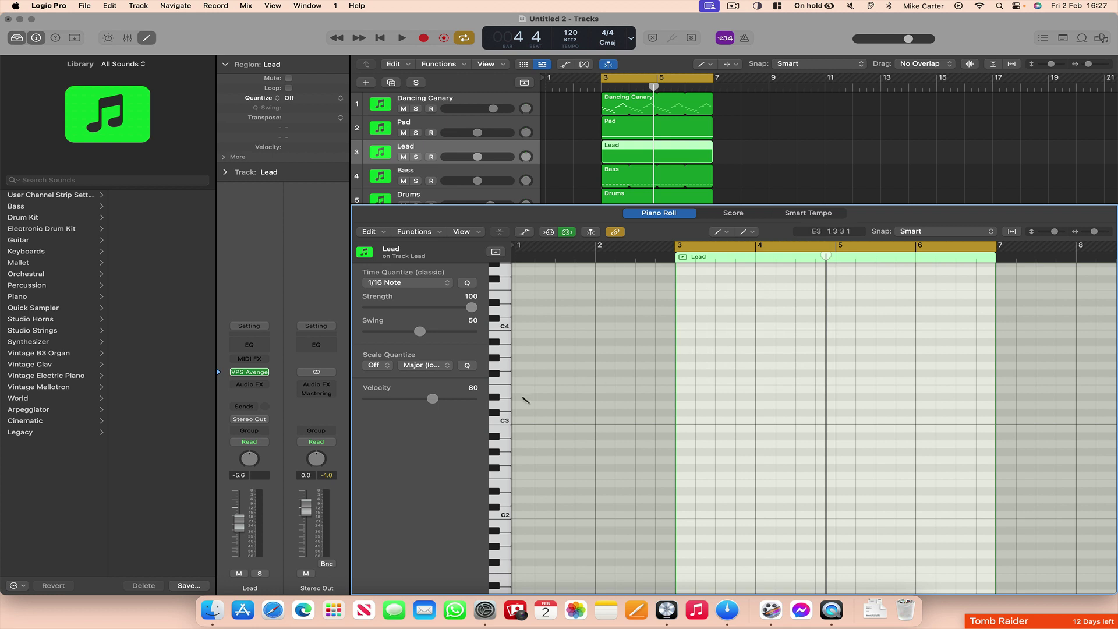
pyautogui.click(683, 423)
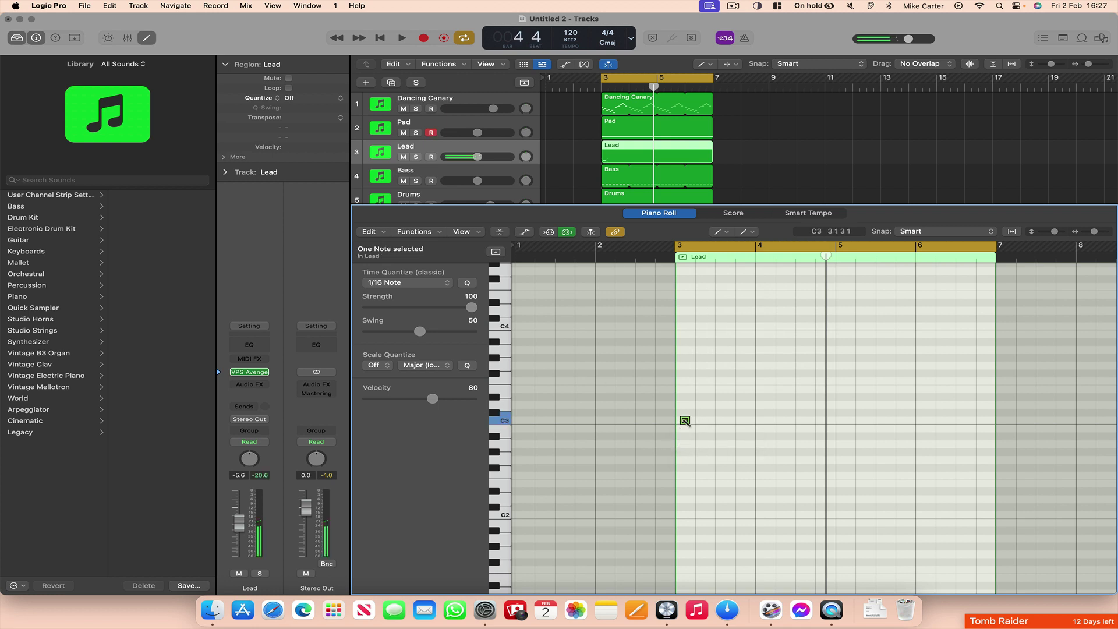
pyautogui.moveTo(683, 423); pyautogui.dragTo(680, 420)
# Continue the bar 3 melody in the Lead region with F3, G3, C4 and G3 notes
pyautogui.click(704, 380)
pyautogui.moveTo(705, 381); pyautogui.dragTo(710, 364)
pyautogui.click(715, 374)
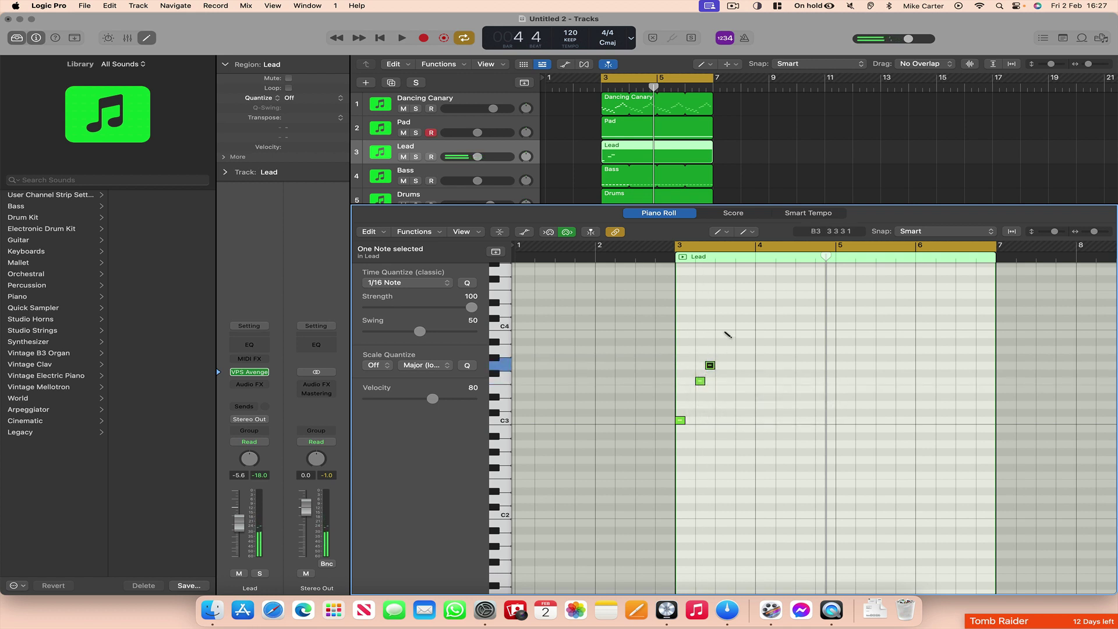
pyautogui.click(722, 326)
pyautogui.moveTo(726, 327); pyautogui.dragTo(720, 327)
pyautogui.click(739, 364)
# Draw the bar 4 phrase in the Lead region with the notes C3, F3, G3, C4, G3 and C3
pyautogui.click(760, 419)
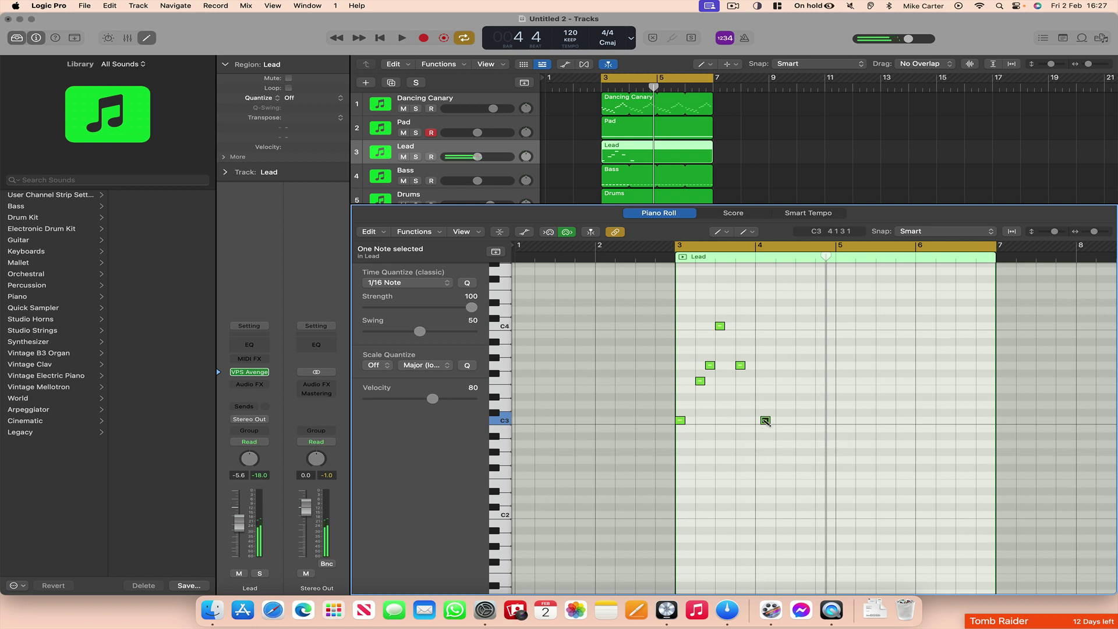
pyautogui.click(784, 381)
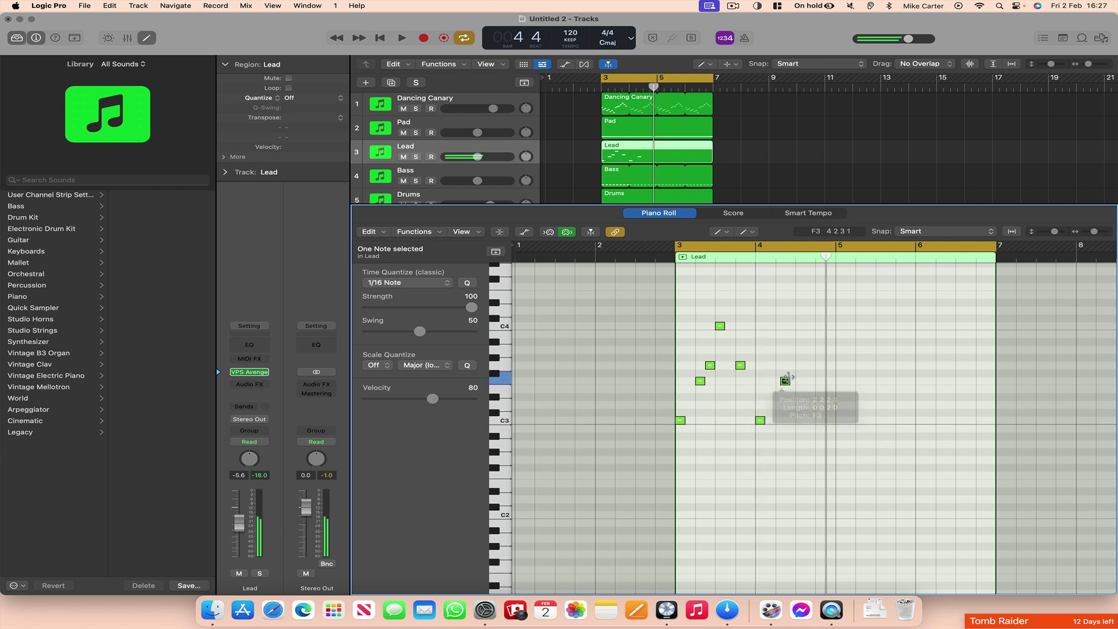
pyautogui.click(794, 365)
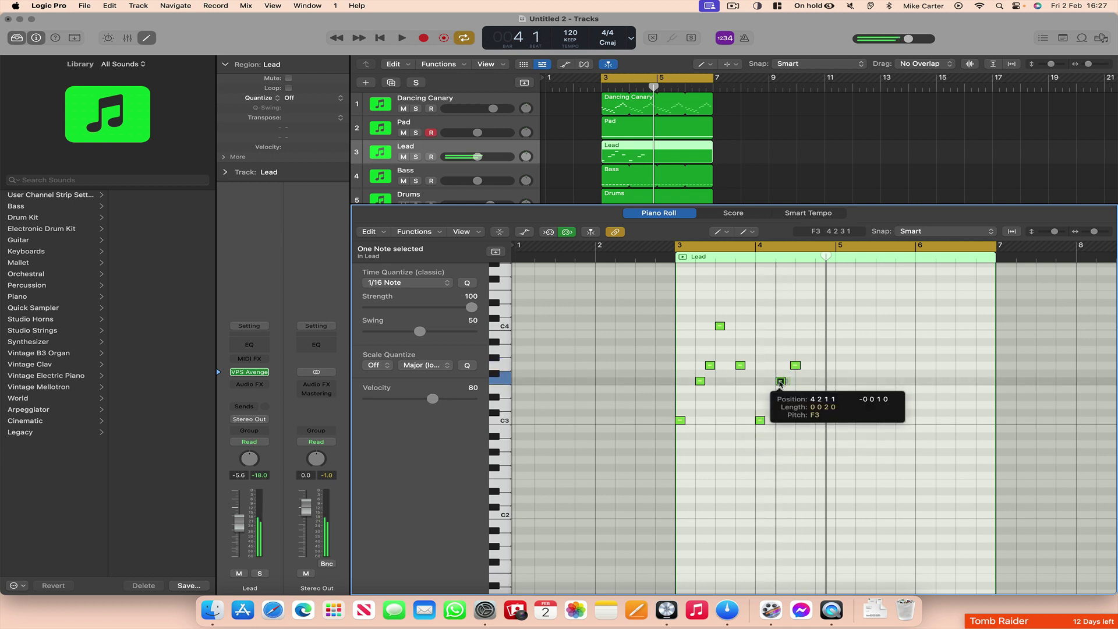
pyautogui.moveTo(794, 366); pyautogui.dragTo(791, 370)
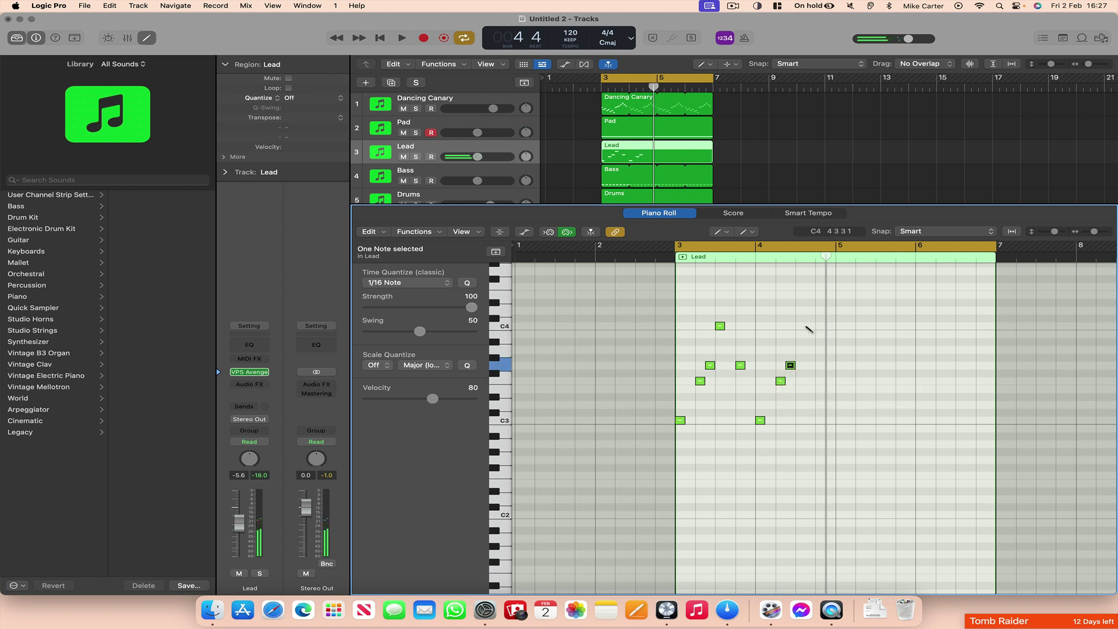
pyautogui.click(805, 326)
pyautogui.moveTo(805, 326); pyautogui.dragTo(800, 326)
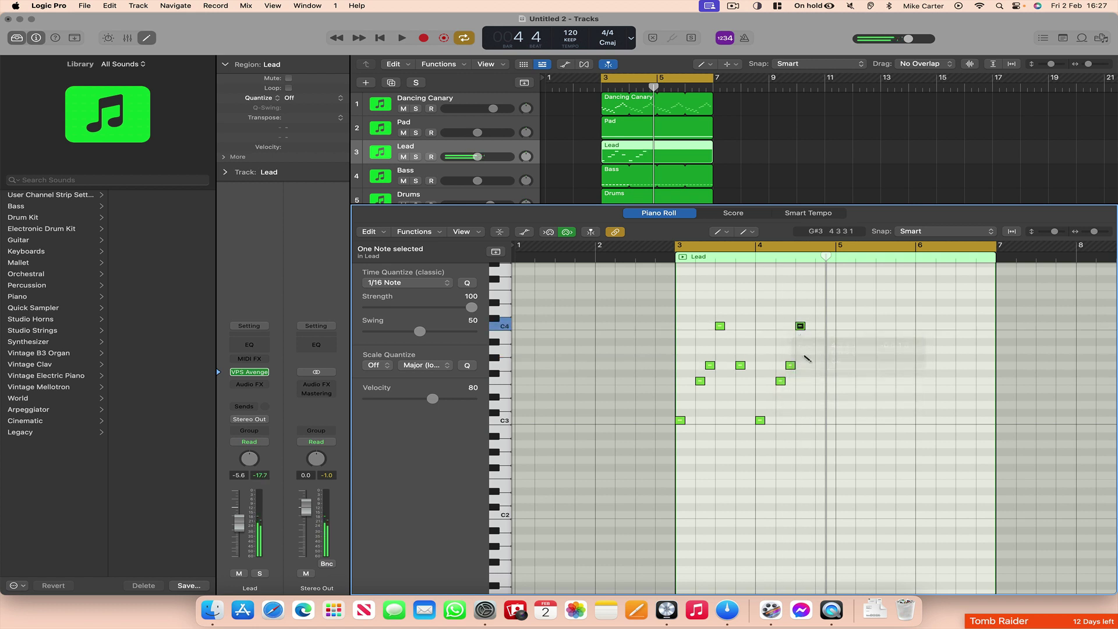
pyautogui.click(810, 365)
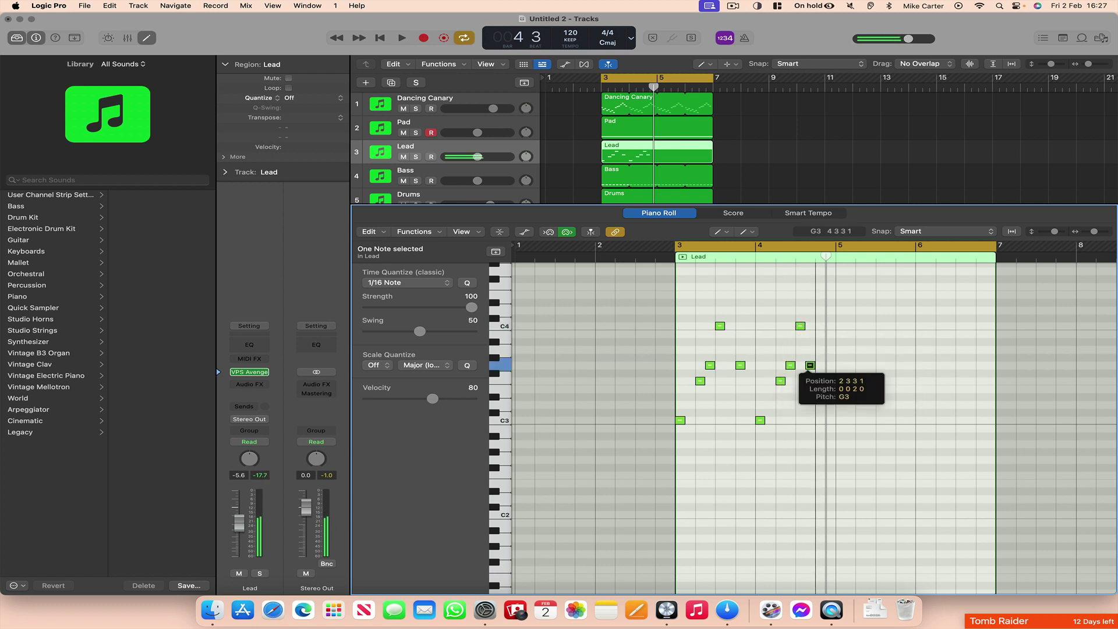
pyautogui.click(826, 420)
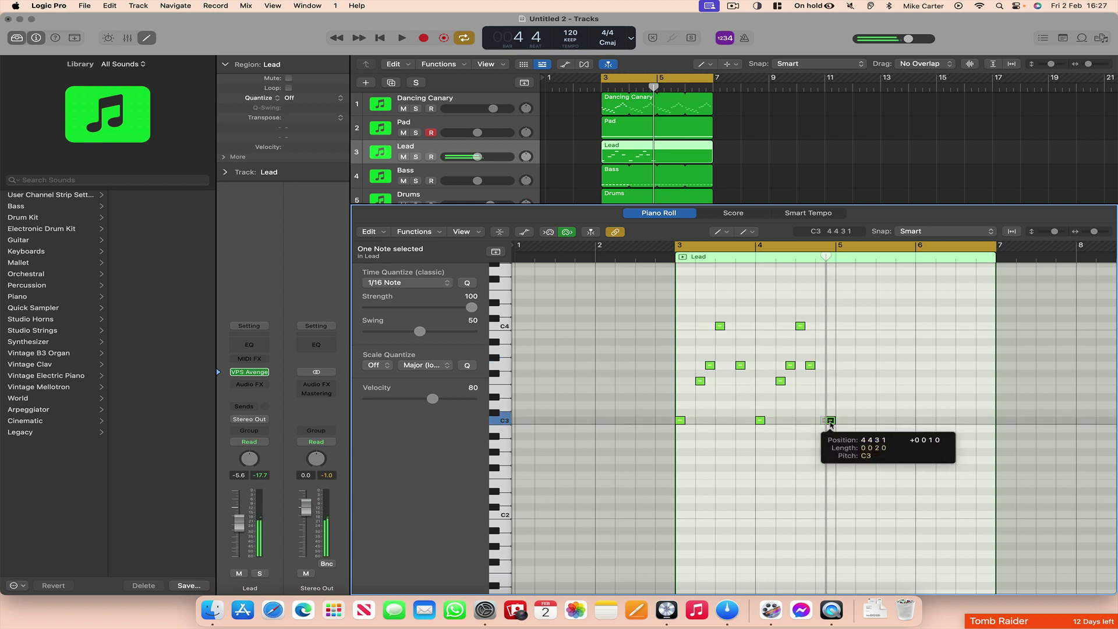
# Play the cycle from bar 3, trim the Lead region to end at bar 5 and raise the Lead track's volume to -0.2 dB
pyautogui.click(612, 92)
pyautogui.press('space')
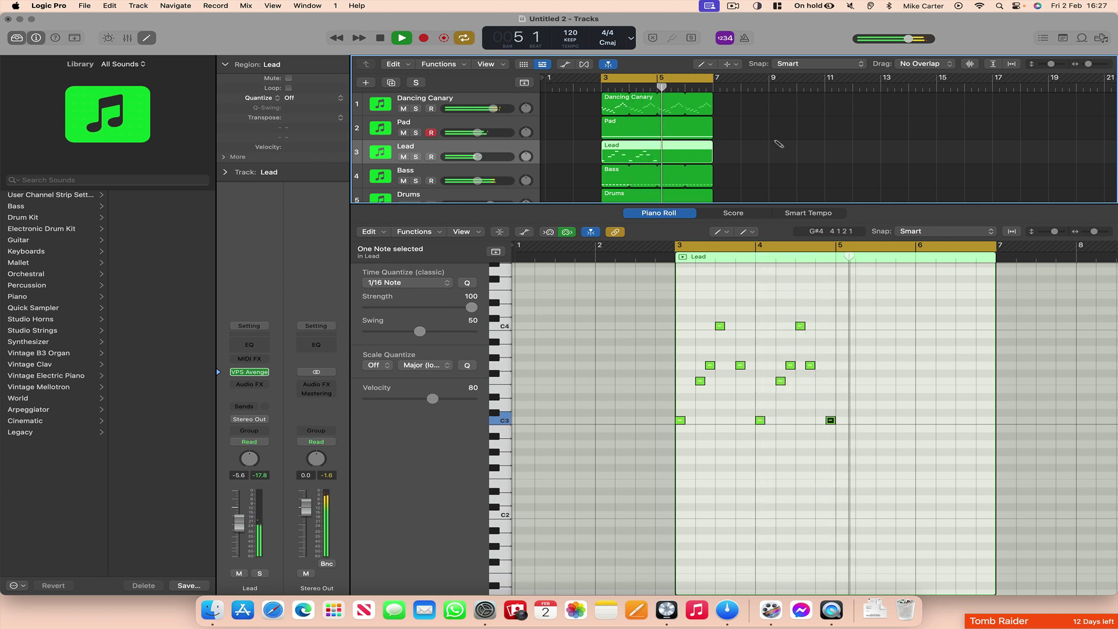
pyautogui.moveTo(694, 160); pyautogui.dragTo(656, 160)
pyautogui.moveTo(478, 156); pyautogui.dragTo(493, 157)
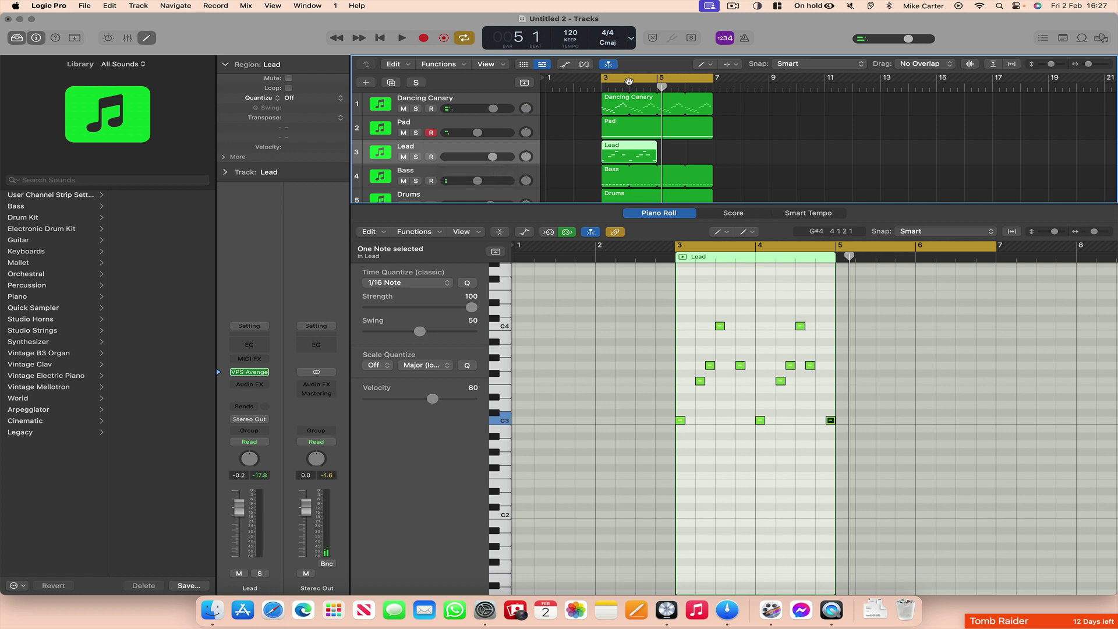
# Restart playback and use the Pointer tool to copy the two-bar Lead region to bar 5
pyautogui.press('space')
pyautogui.click(704, 64)
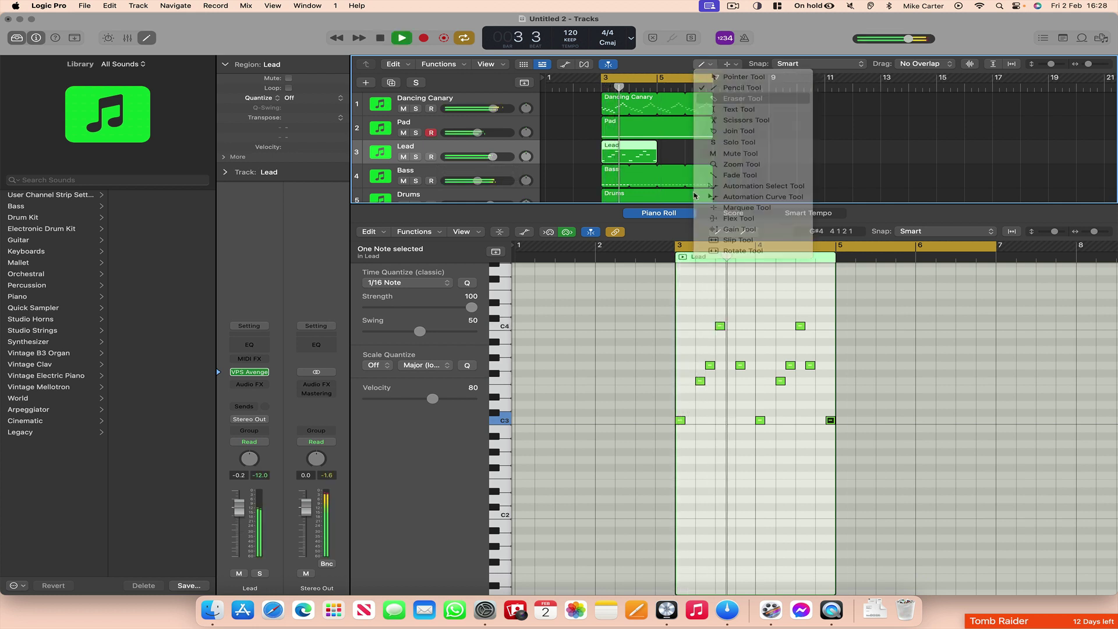
pyautogui.click(736, 77)
pyautogui.moveTo(631, 154); pyautogui.dragTo(685, 159)
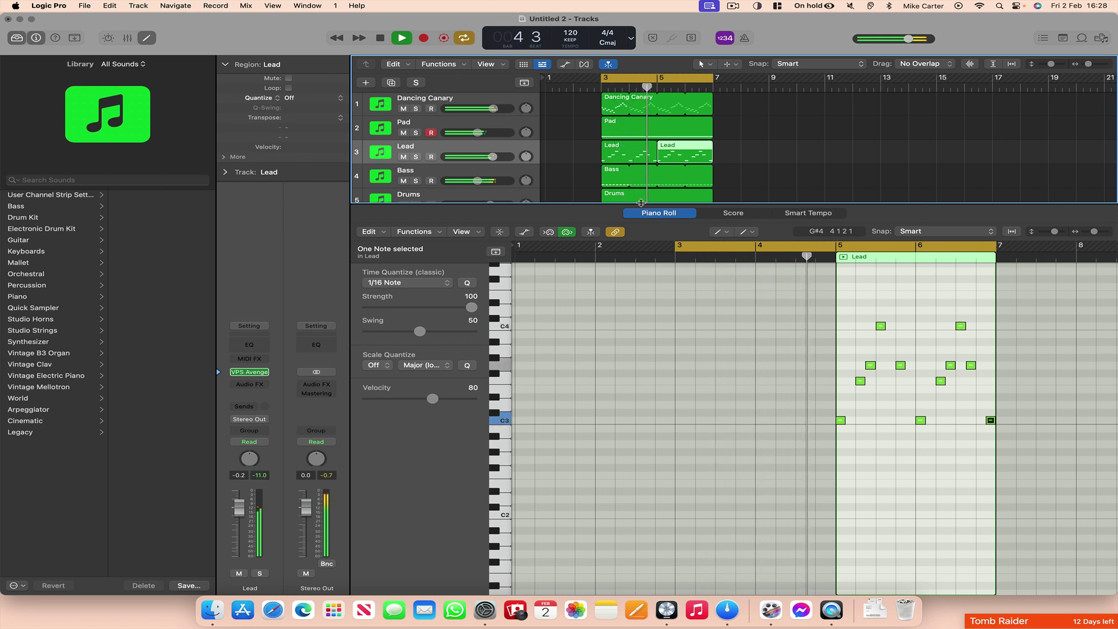
# Enlarge the arrangement area to show all five tracks and stop playback at the end of the cycle
pyautogui.moveTo(655, 220); pyautogui.dragTo(655, 315)
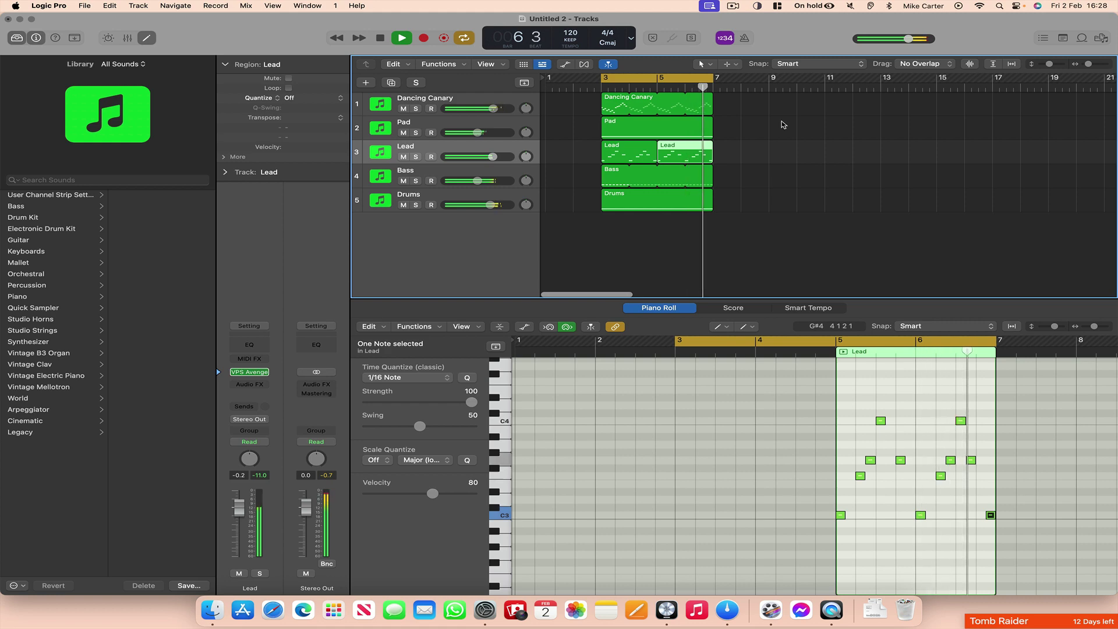
pyautogui.press('space')
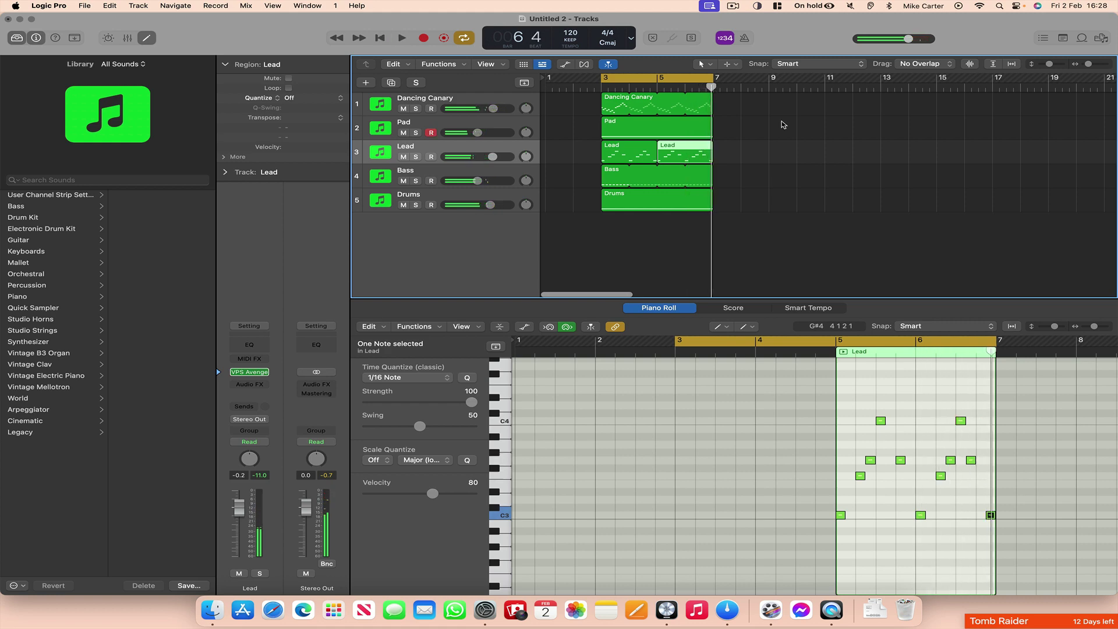